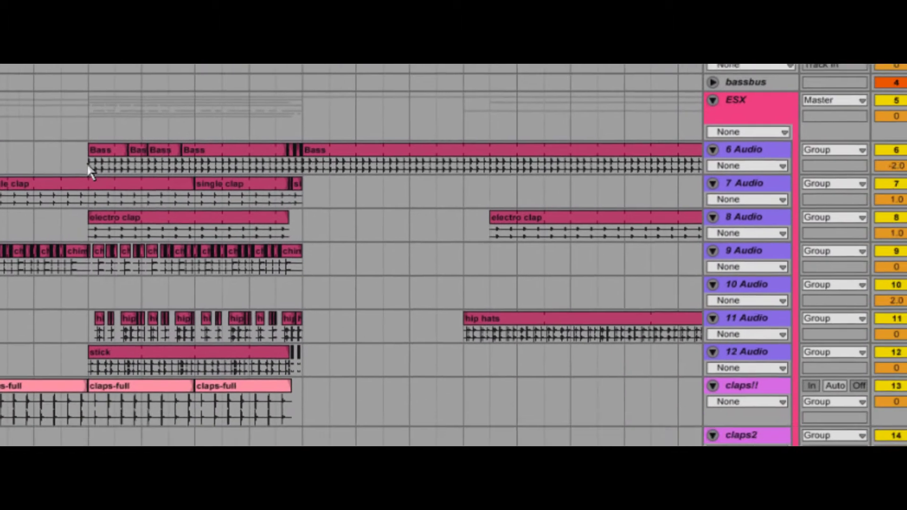
Consolidate the opening stretch of Bass clips on the 6 Audio track into one clip and rename it "new bass".
drag(215, 299, 336, 294)
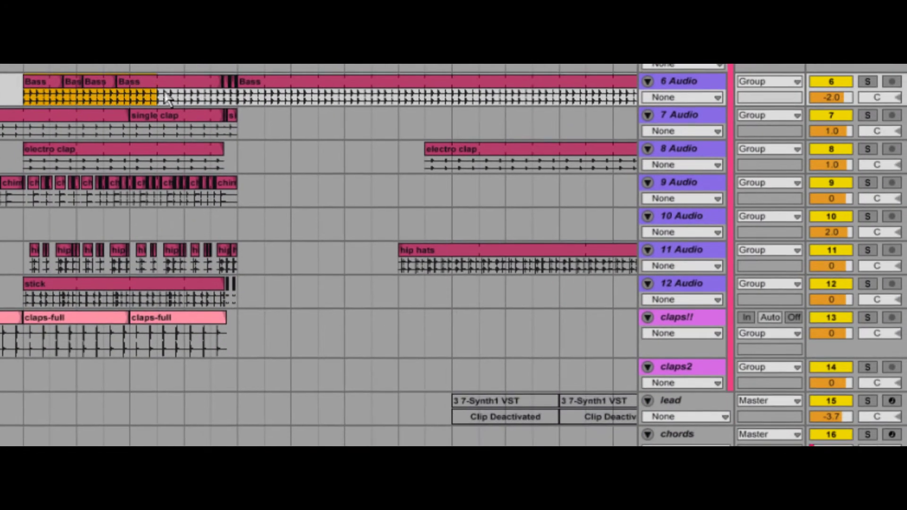
key(ctrl+j)
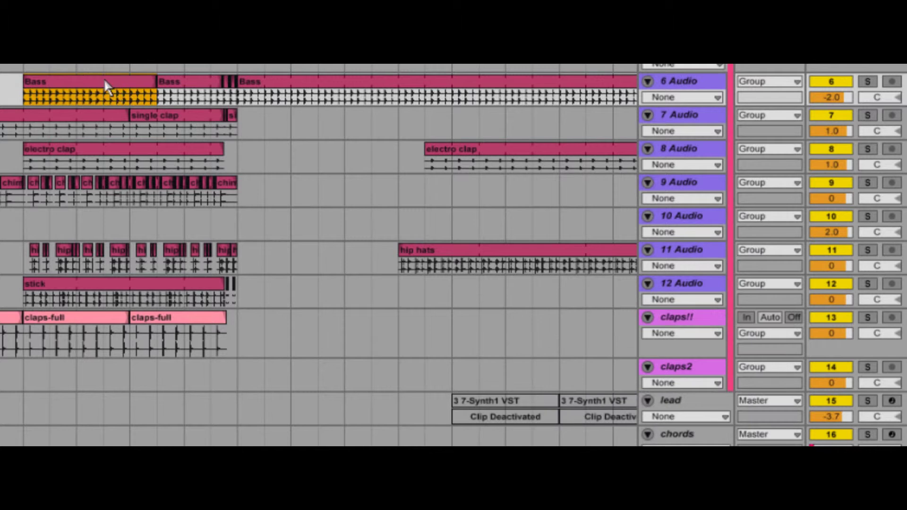
key(ctrl+r)
text(new bas)
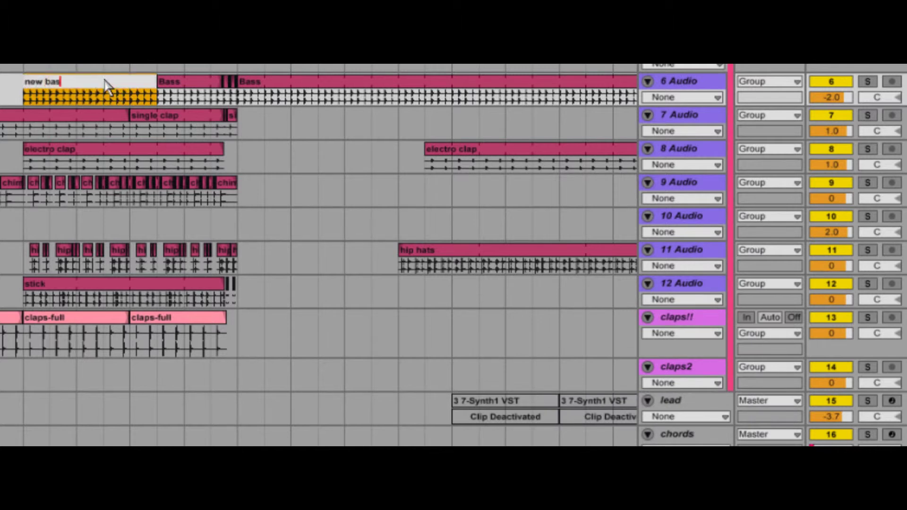
text(s)
key(Return)
Rename the 6 Audio track "bass kick" and assign new colours to the track, in green, and its new bass clip.
click(682, 83)
key(ctrl+r)
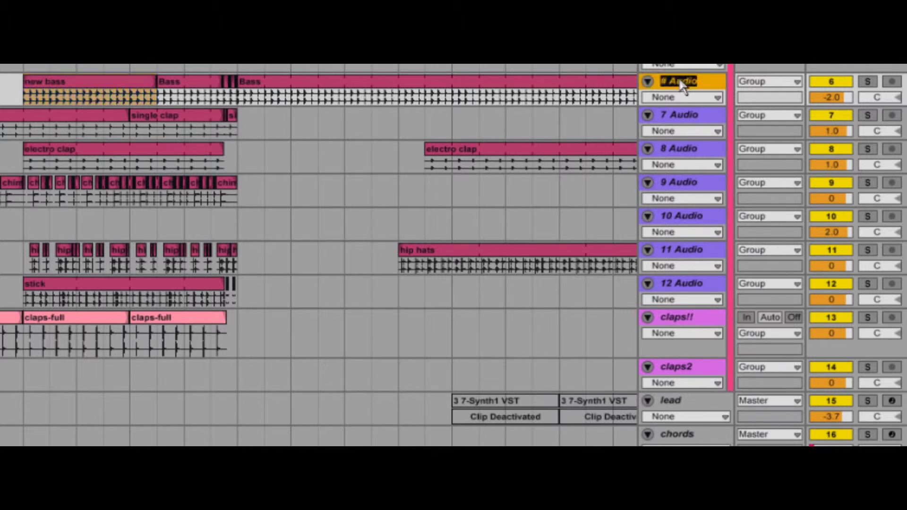
right_click(715, 84)
click(792, 334)
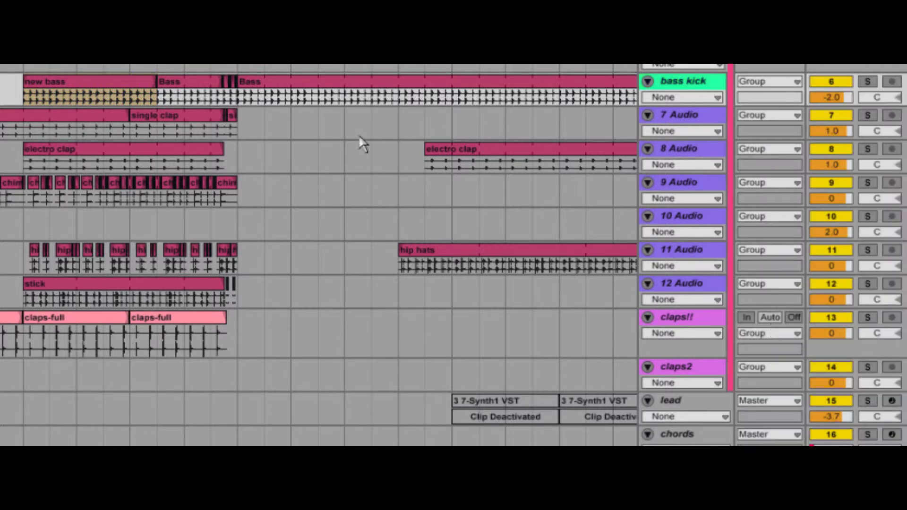
right_click(101, 83)
click(179, 336)
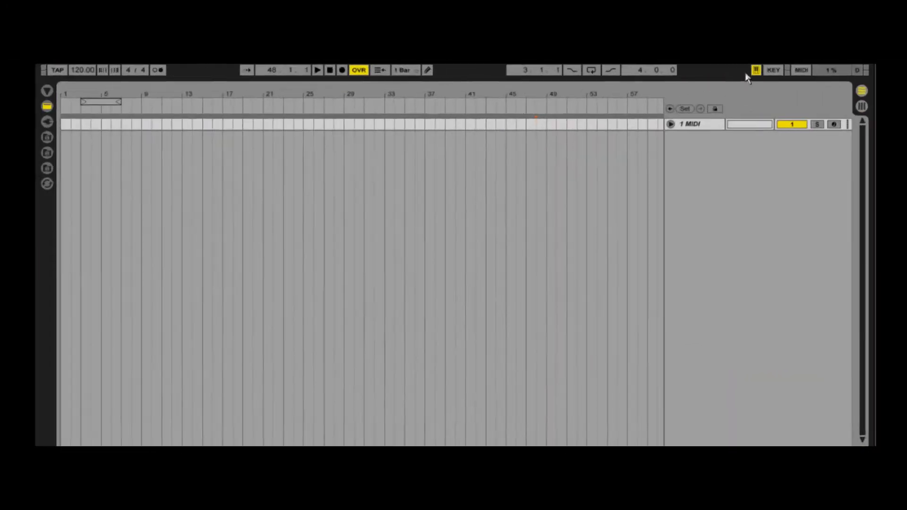
Assign a computer key to the transport's record control in key mapping mode.
click(652, 71)
click(334, 70)
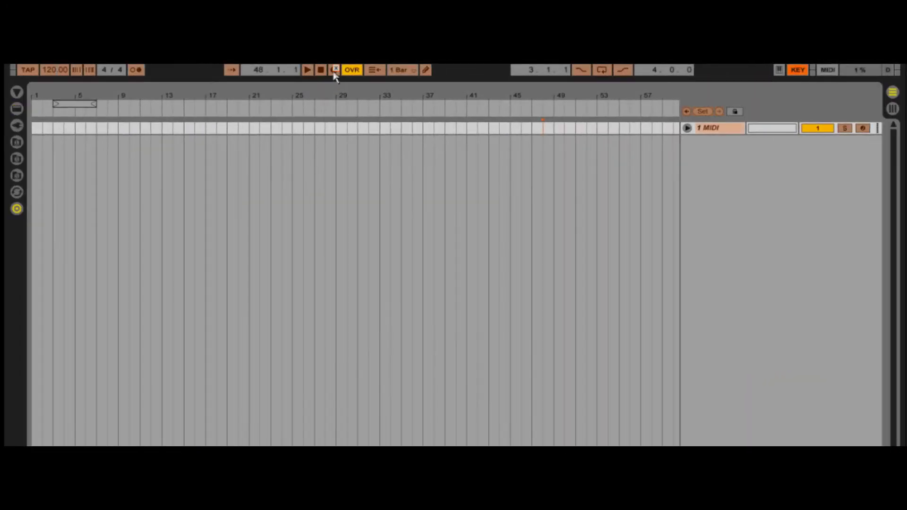
click(798, 71)
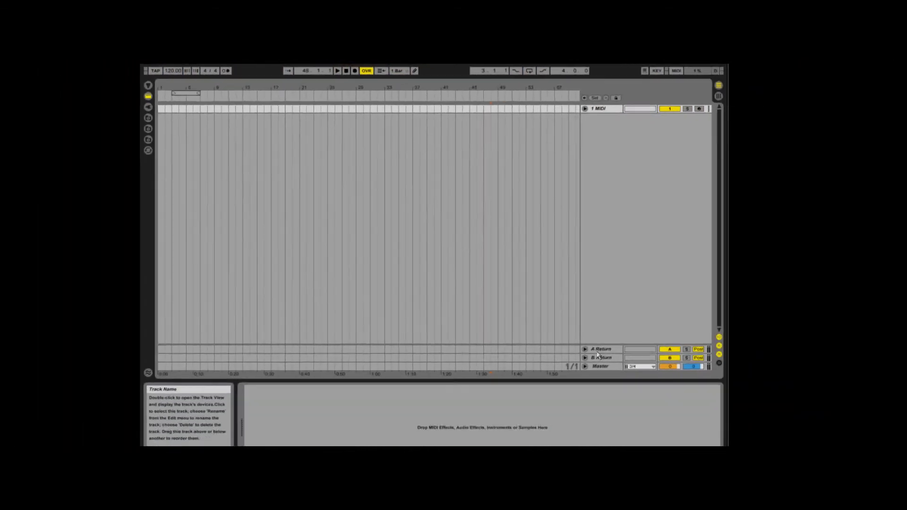
Delete both return tracks and save the current set as the default, overwriting the template set.
click(591, 346)
key(Delete)
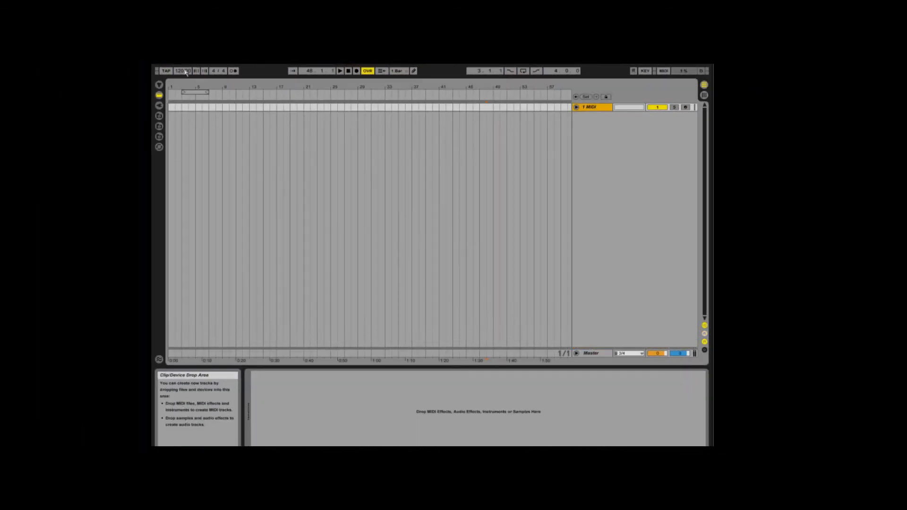
click(224, 65)
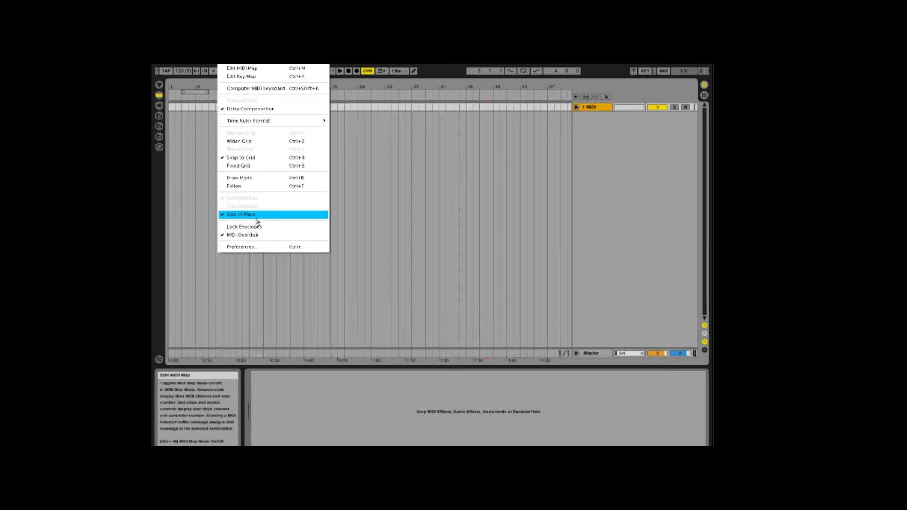
click(257, 247)
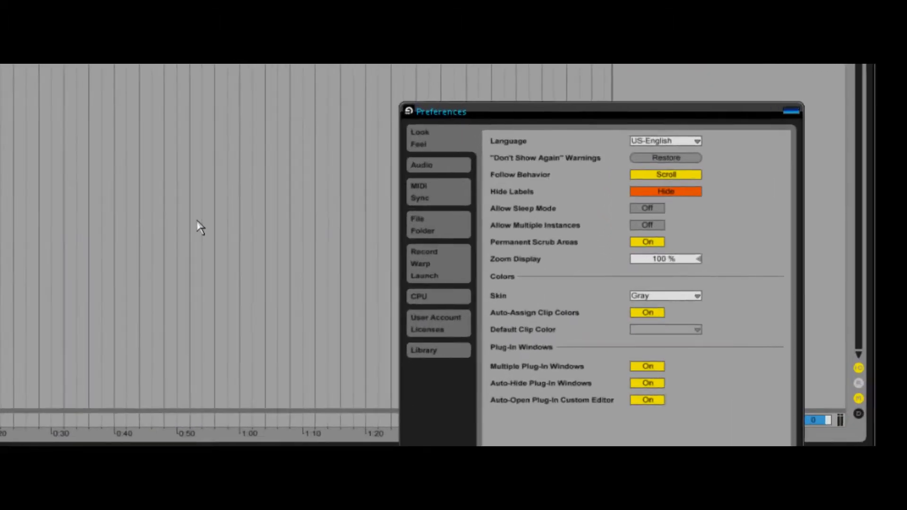
click(476, 243)
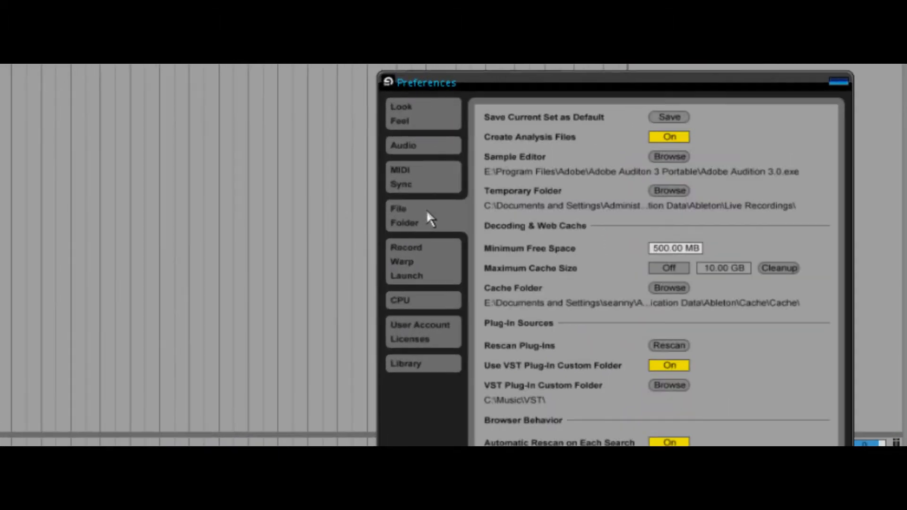
click(663, 119)
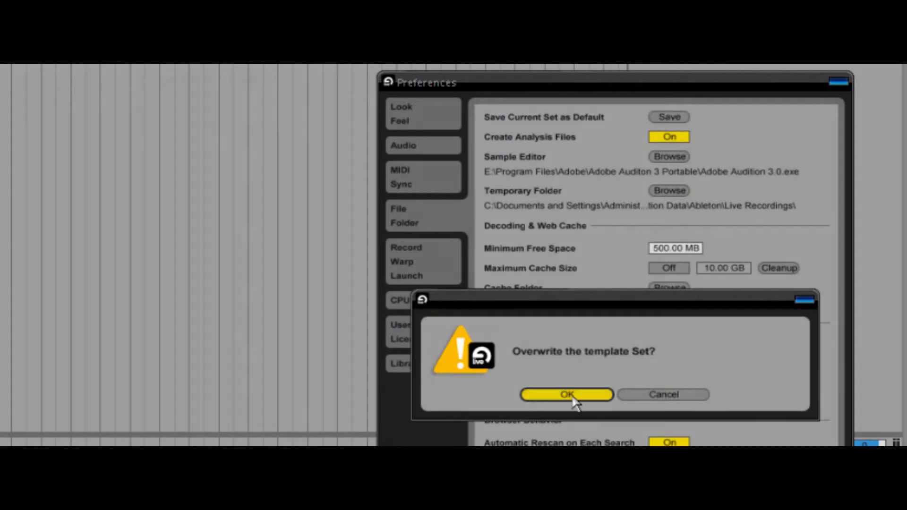
click(569, 396)
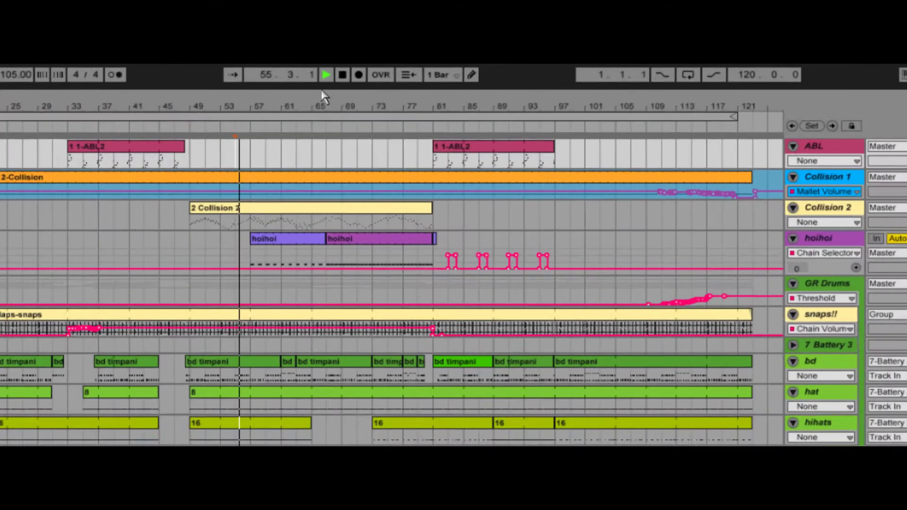
Add a locator named "needs more stuff" at bar 57 and play the arrangement from it.
right_click(253, 126)
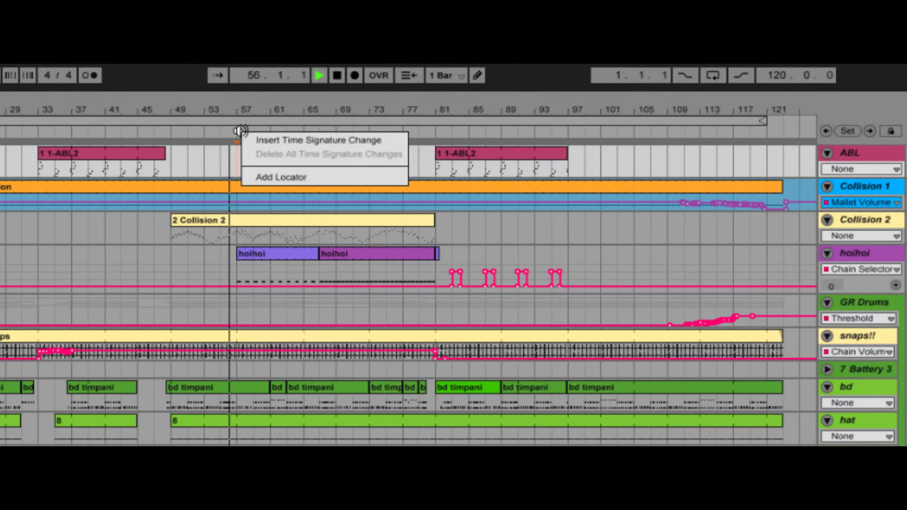
click(259, 177)
text(needs more stuff)
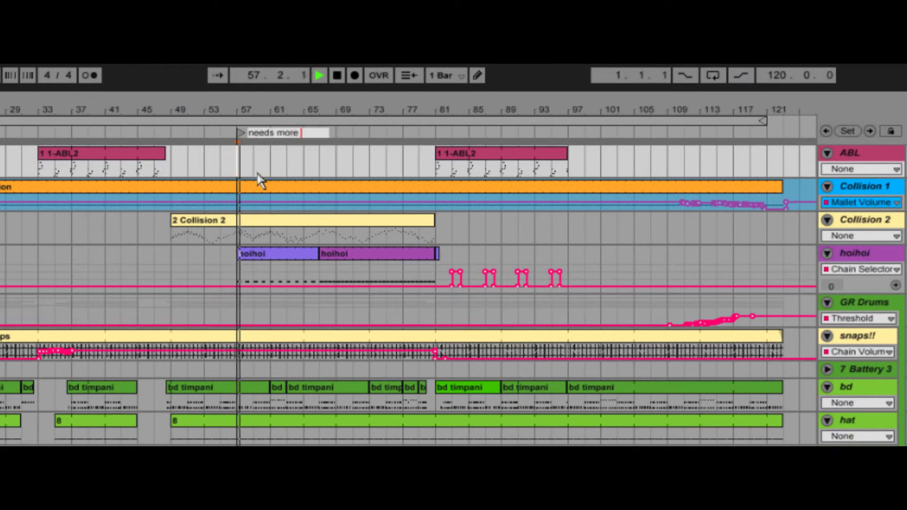
key(Return)
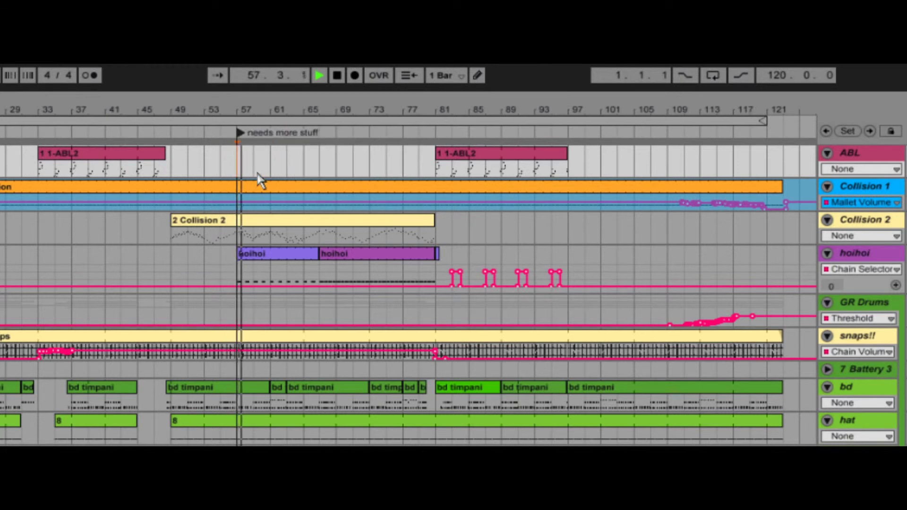
click(239, 133)
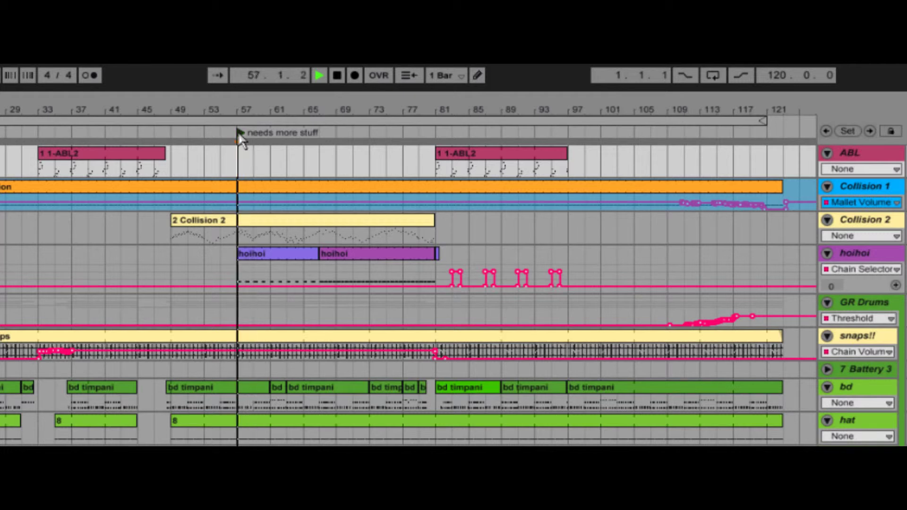
click(238, 133)
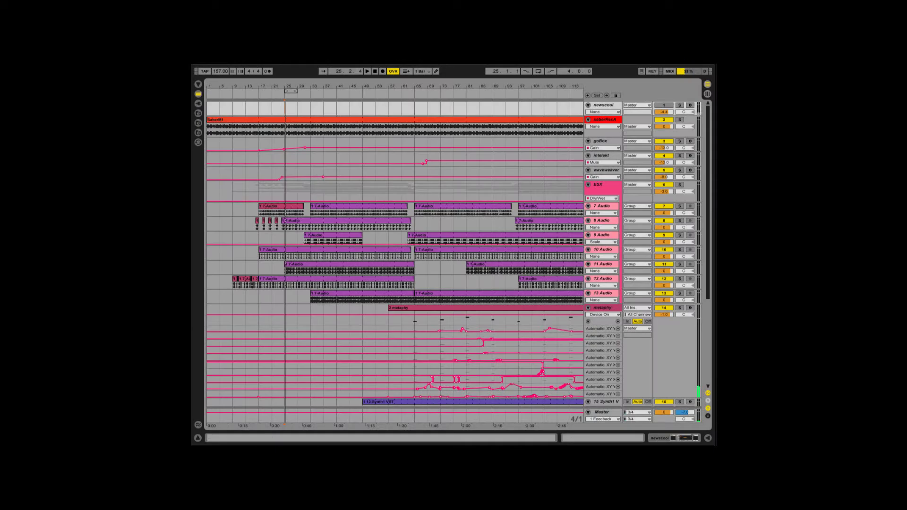
Copy the loop region starting at bar 25 and insert it with Paste Time at bar 37.
right_click(289, 90)
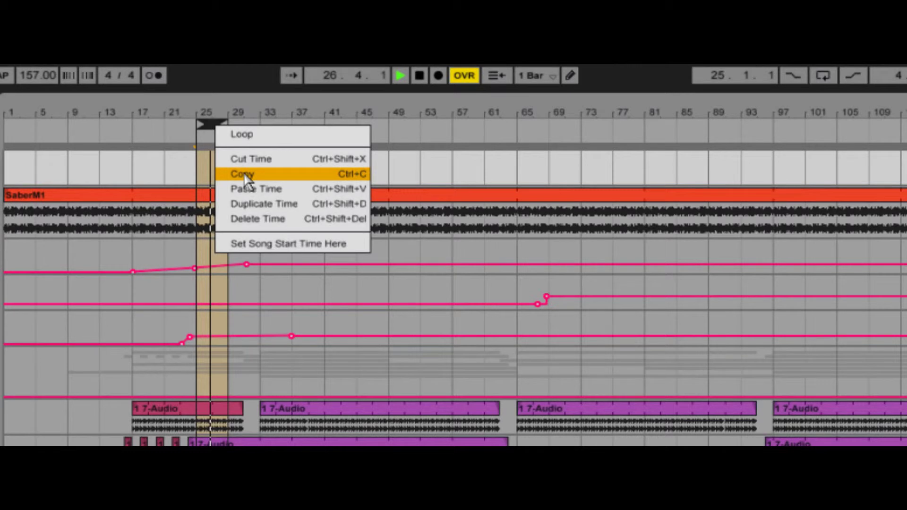
click(247, 179)
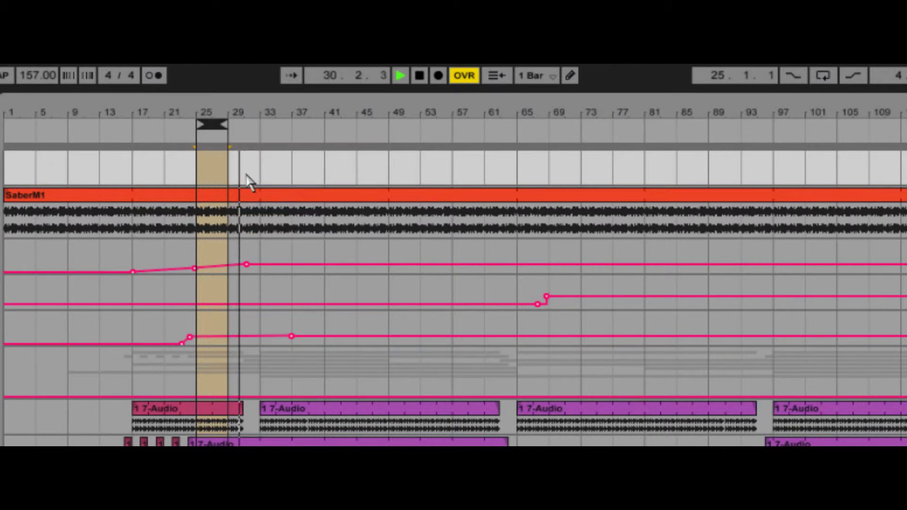
click(289, 176)
click(19, 61)
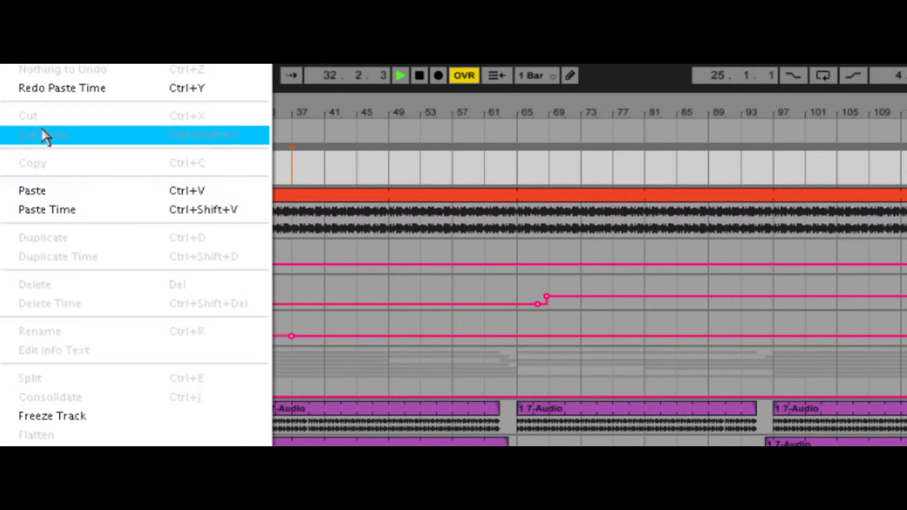
click(80, 213)
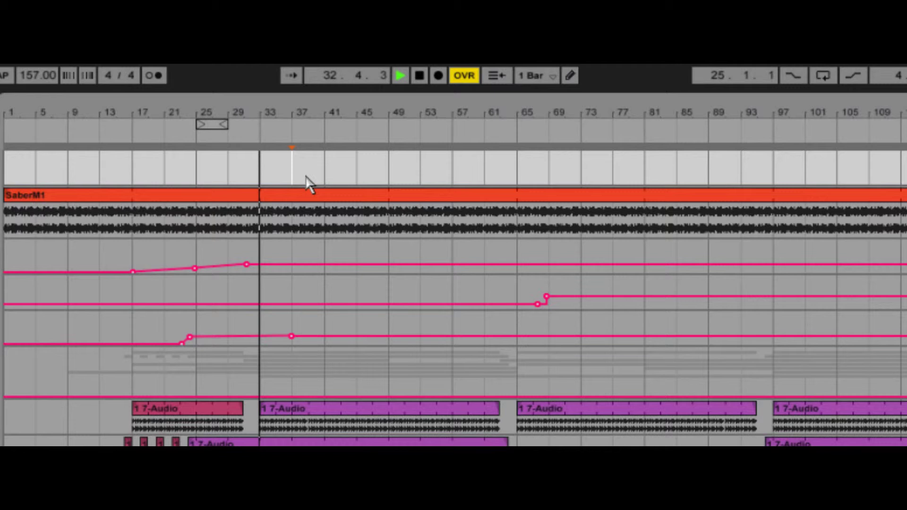
key(ctrl+shift+v)
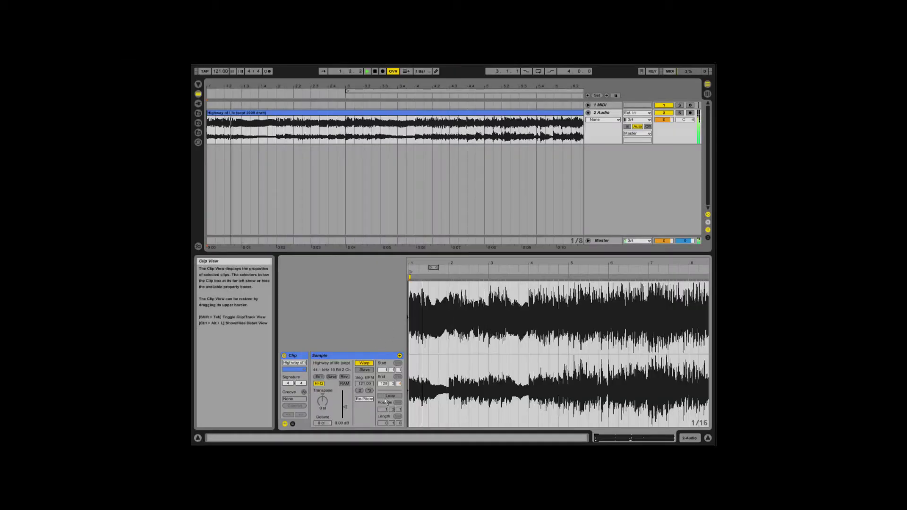
Turn on looping for the Highway of life audio clip.
click(387, 396)
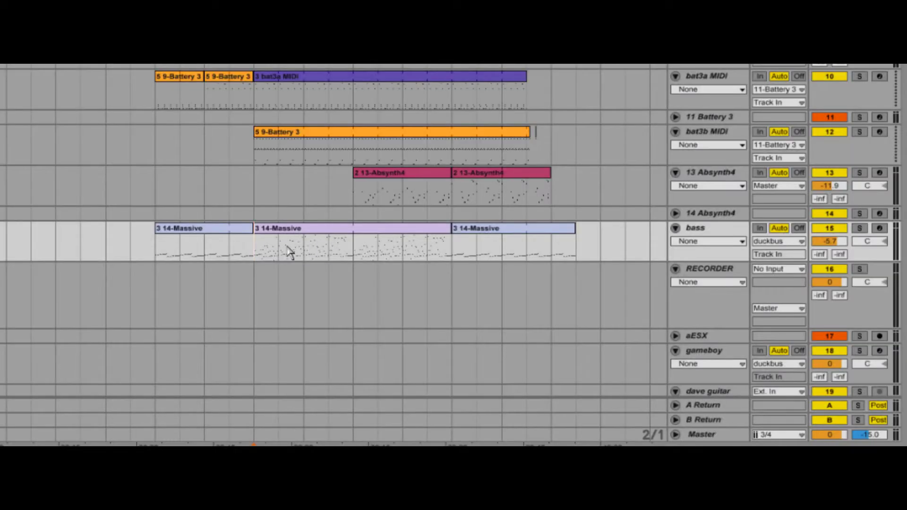
Freeze the bass track during playback, accepting that audio stops, and play the arrangement from inside the middle Massive clip.
key(space)
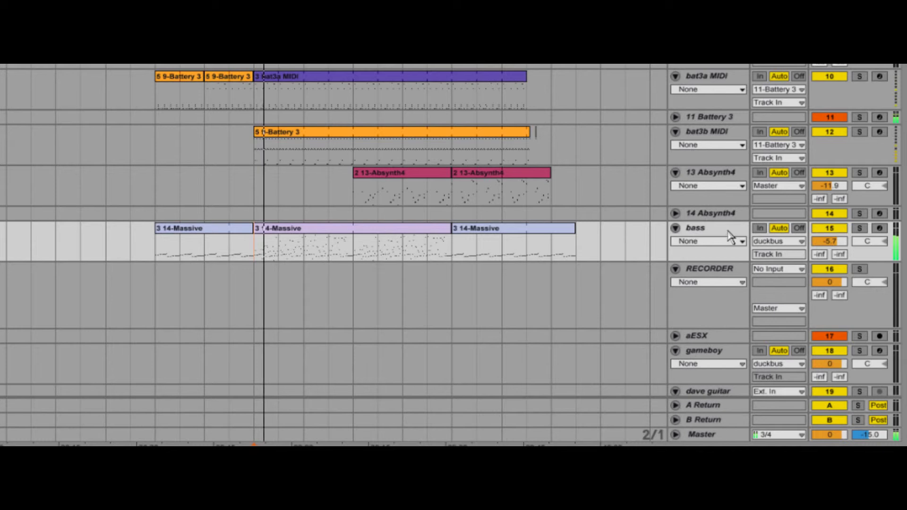
right_click(729, 237)
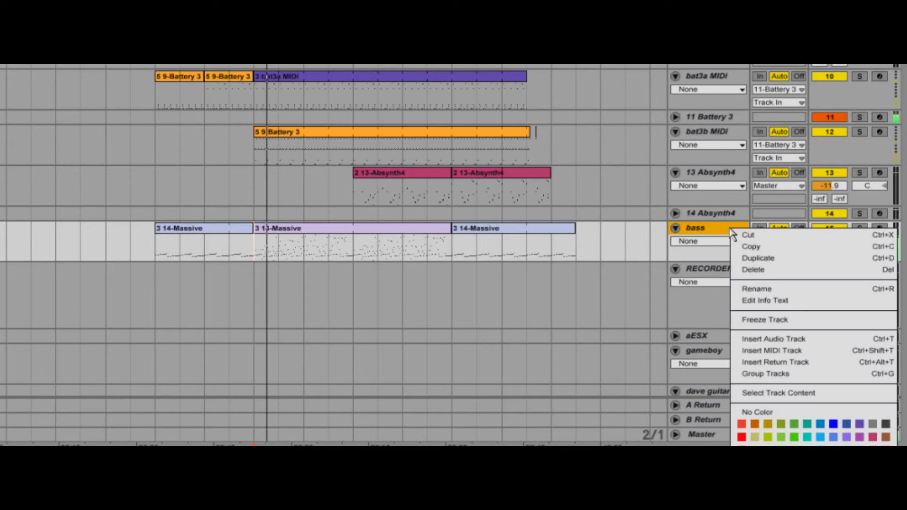
click(798, 321)
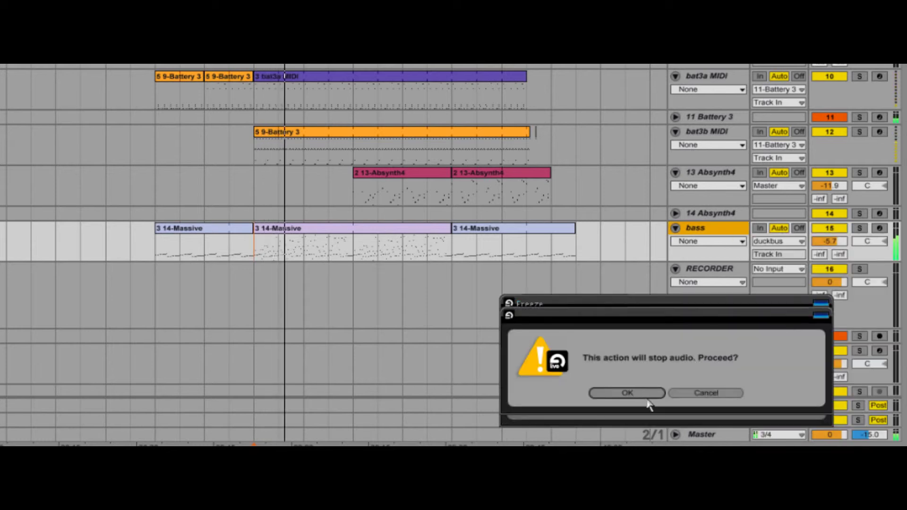
click(645, 395)
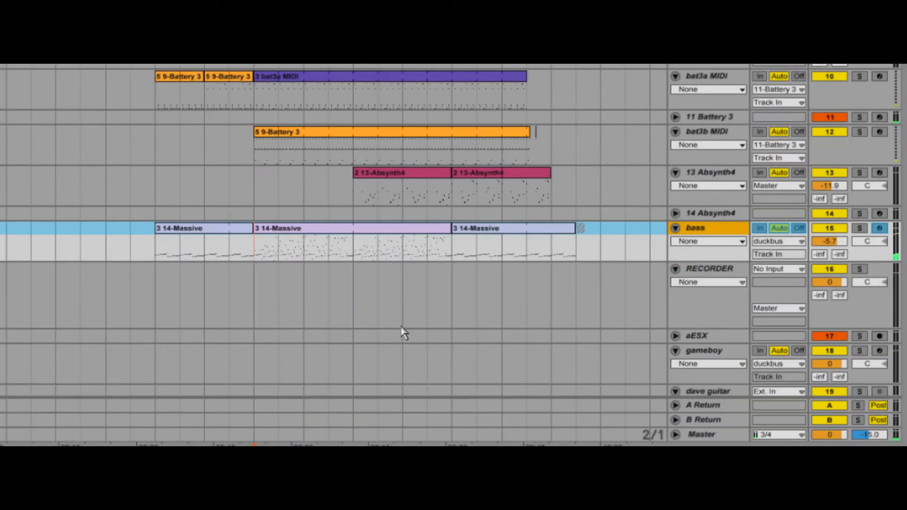
click(403, 257)
key(space)
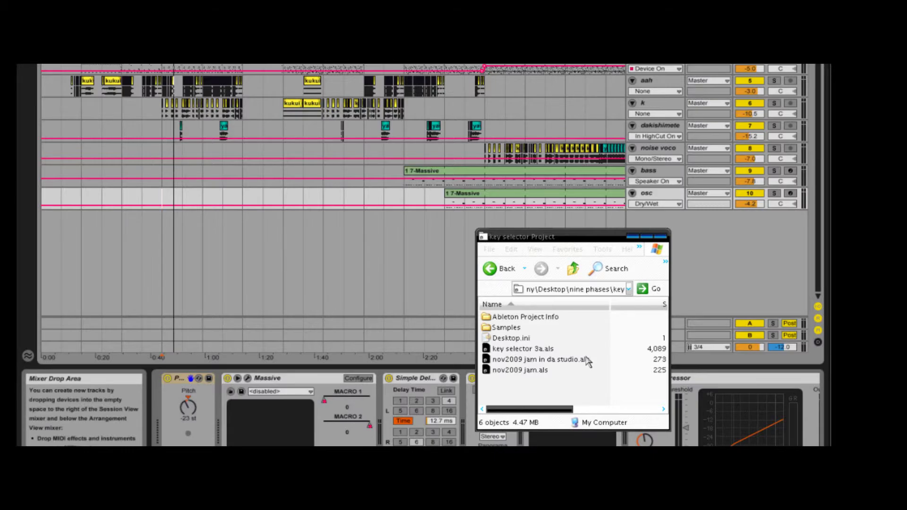
Import the set "nov2009 jam in da studio.als" into the empty area below the osc track.
click(584, 361)
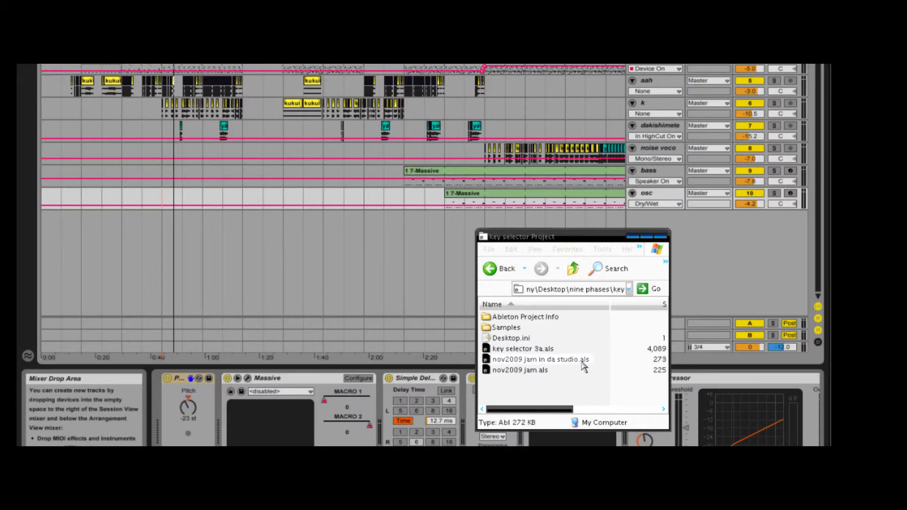
click(377, 258)
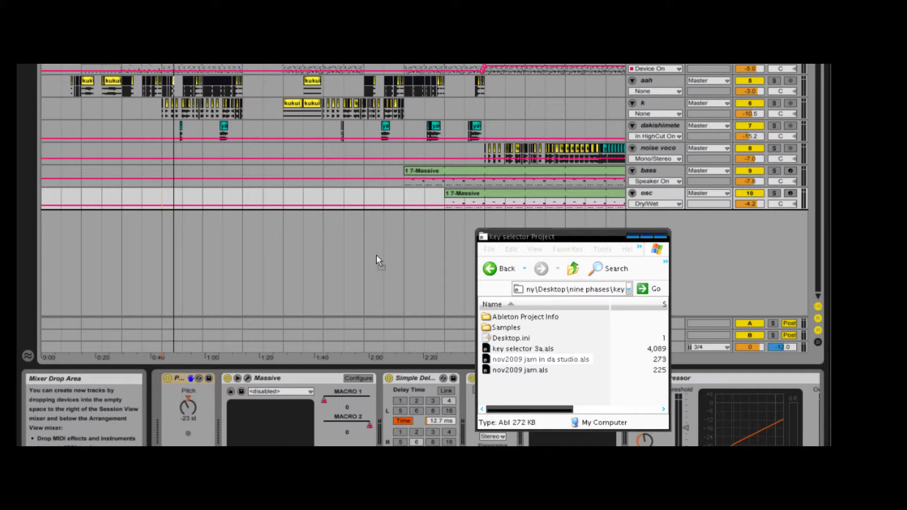
drag(376, 260, 377, 260)
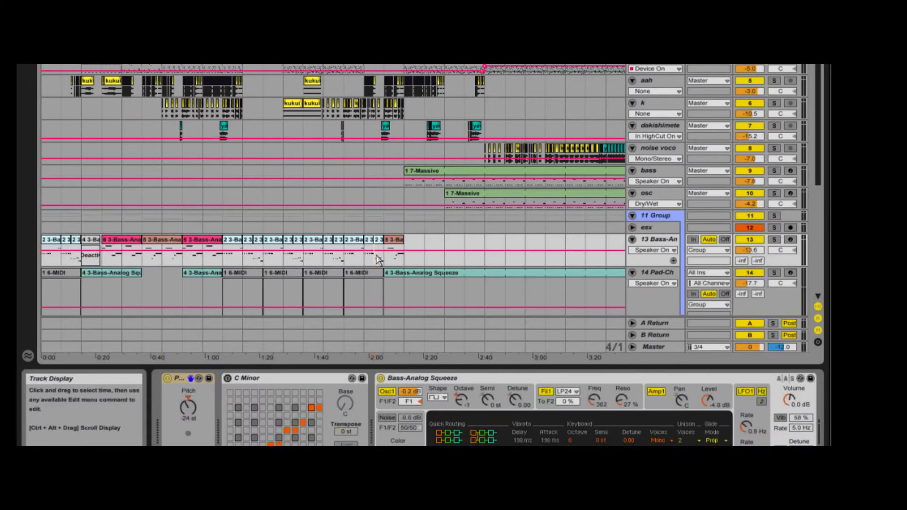
scroll(357, 274, down, 5)
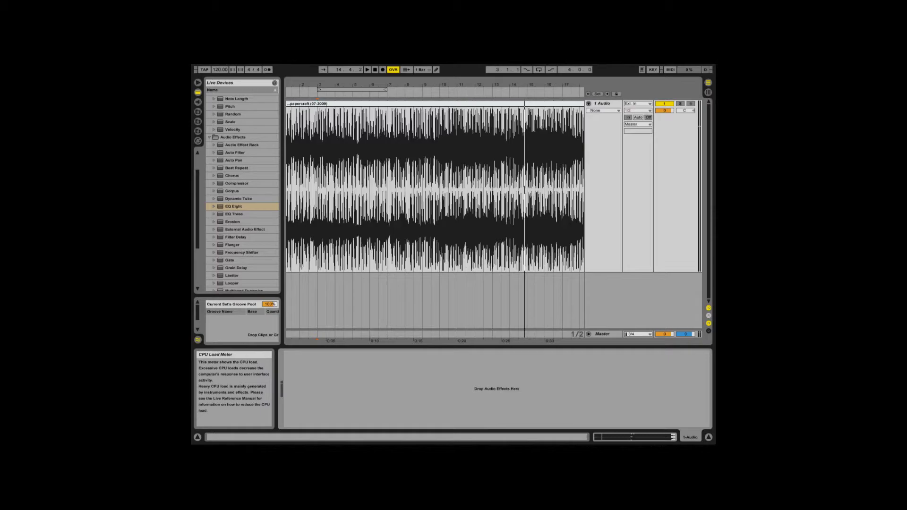
Play the audio track, insert an EQ Eight in its device chain and enable Hi-Quality mode for it.
key(space)
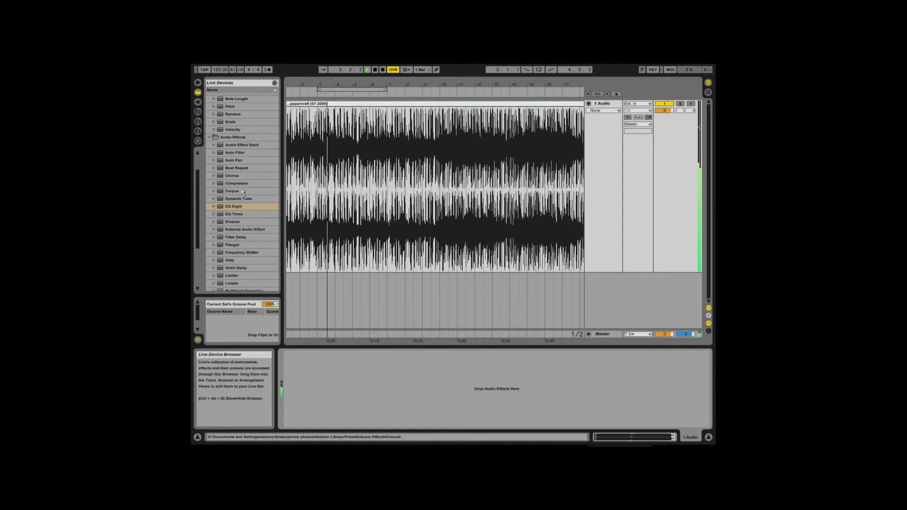
drag(235, 206, 355, 367)
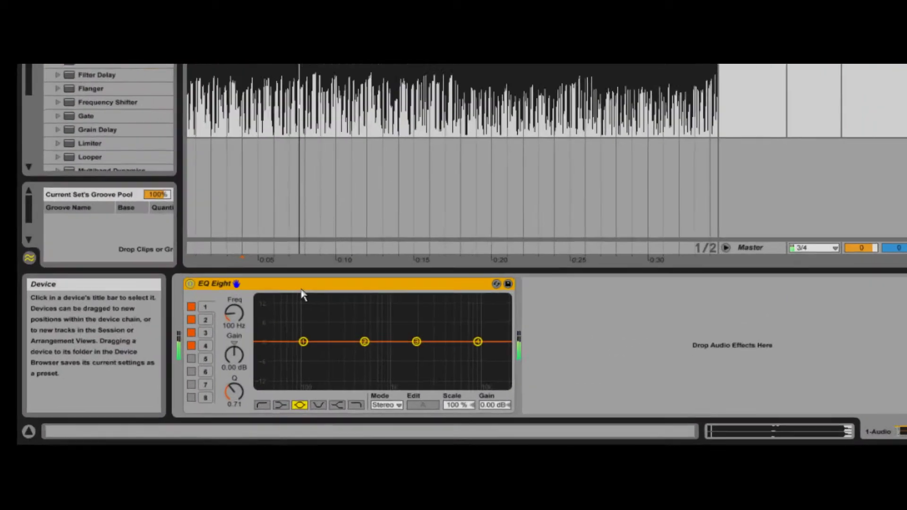
right_click(353, 354)
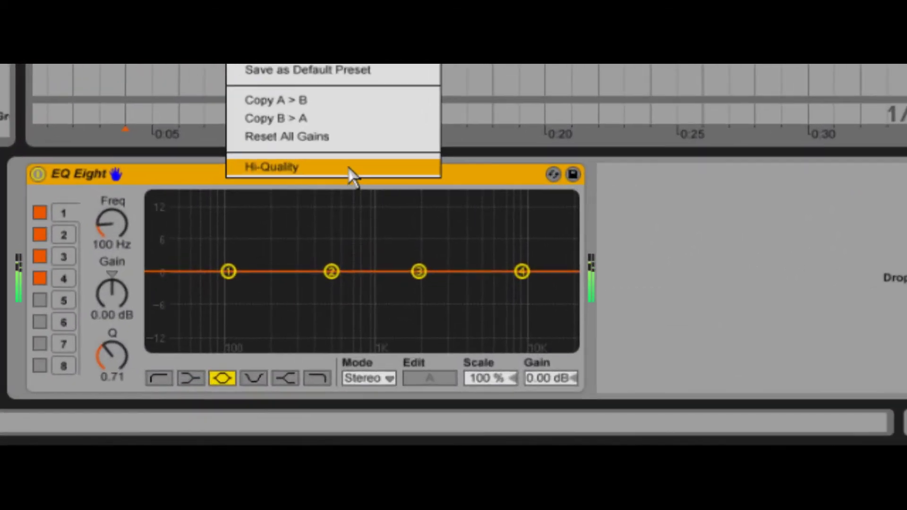
click(348, 167)
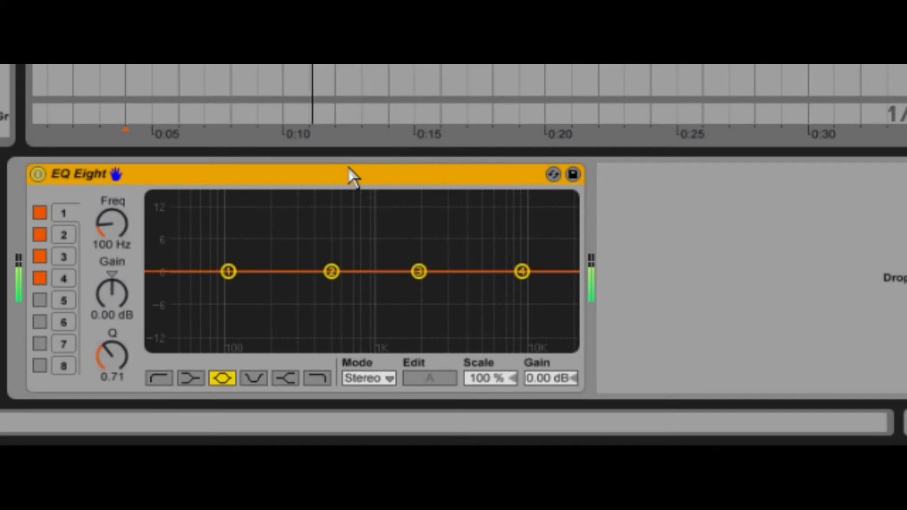
Switch EQ Eight to M/S mode, then cut band 4 on the mid signal and boost band 4 on the side signal.
click(389, 379)
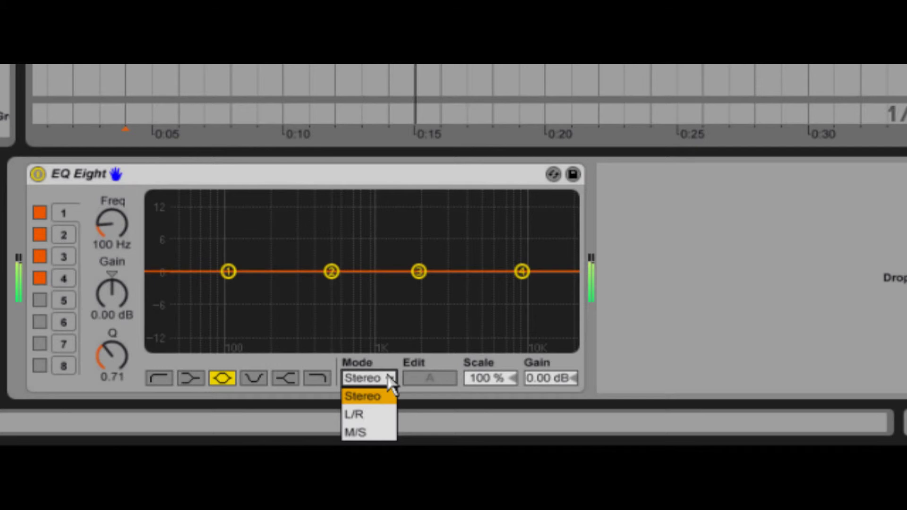
click(370, 431)
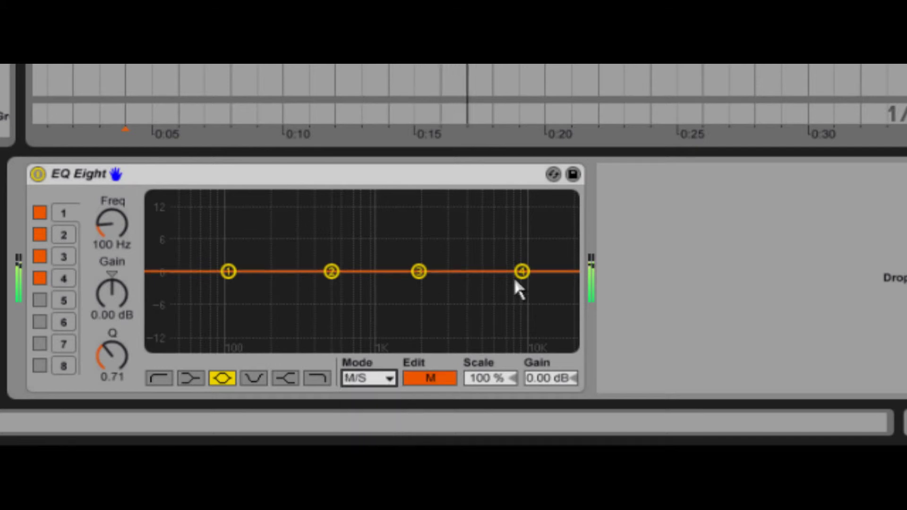
drag(520, 272, 479, 347)
click(428, 378)
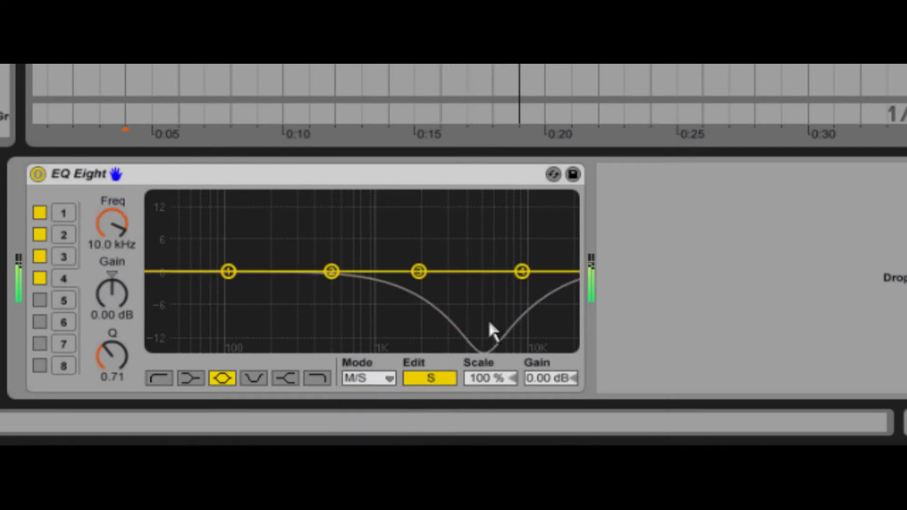
drag(520, 269, 491, 197)
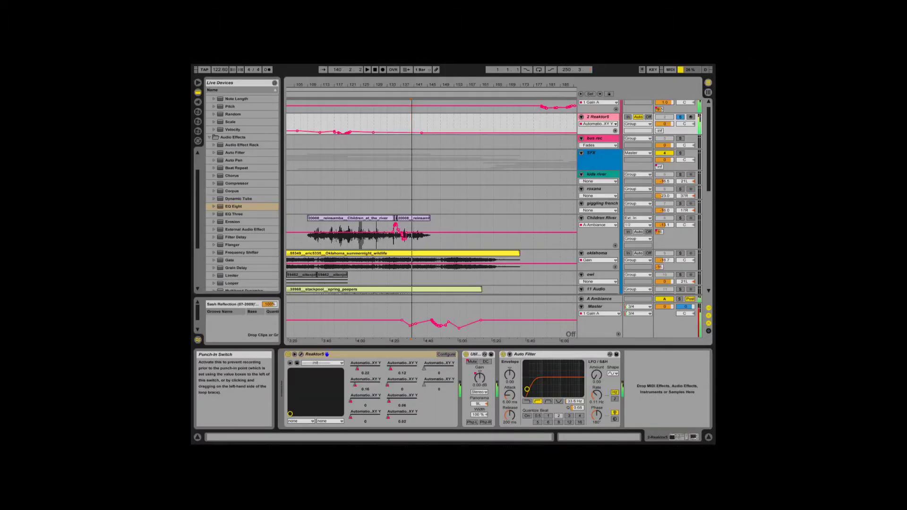
Start playback and show four Reaktor5 XY Y automation parameters of the 2 Reaktor5 track in separate lanes.
key(space)
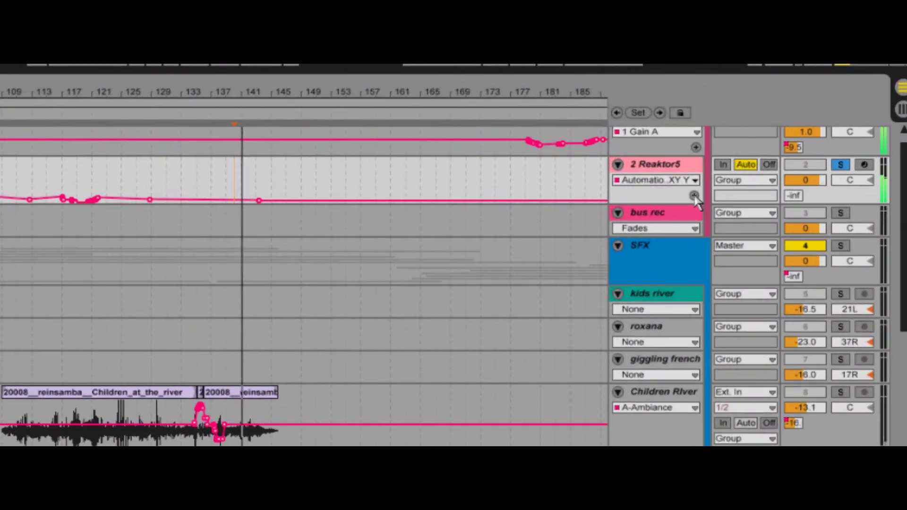
click(614, 124)
click(678, 207)
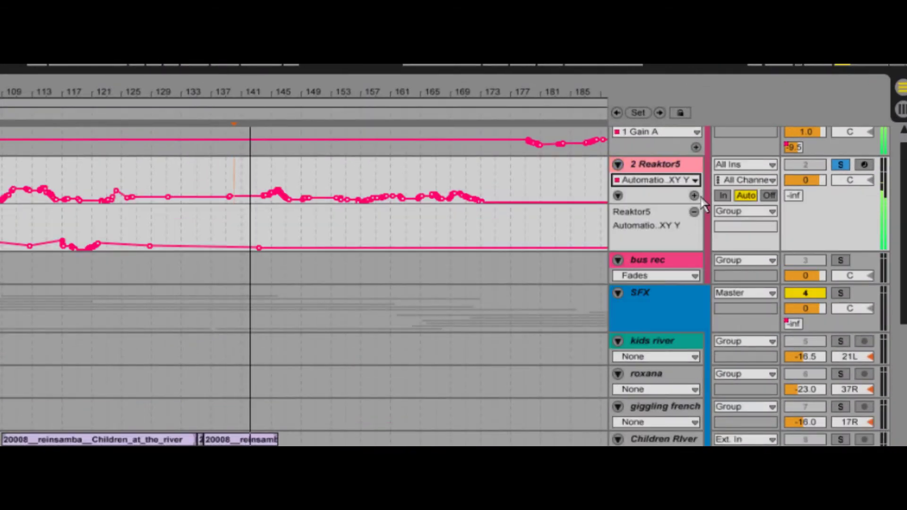
click(694, 196)
click(694, 222)
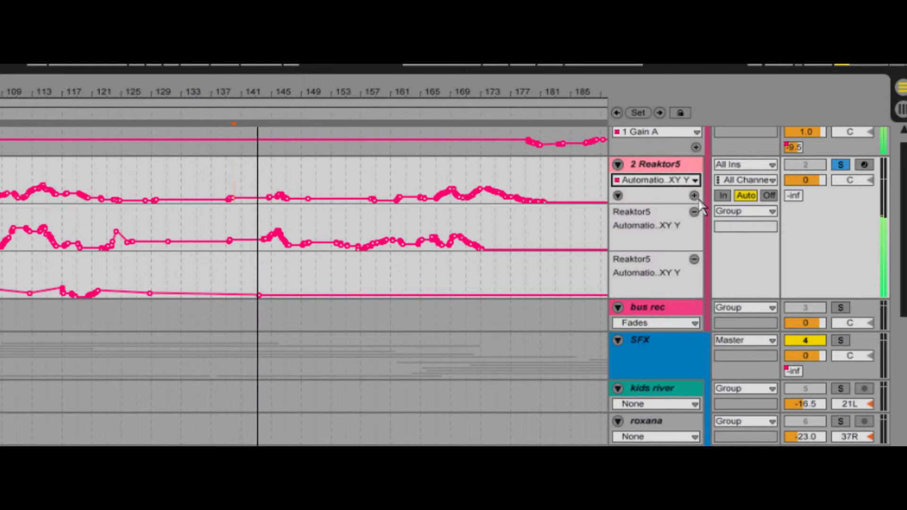
click(693, 195)
click(680, 180)
click(680, 238)
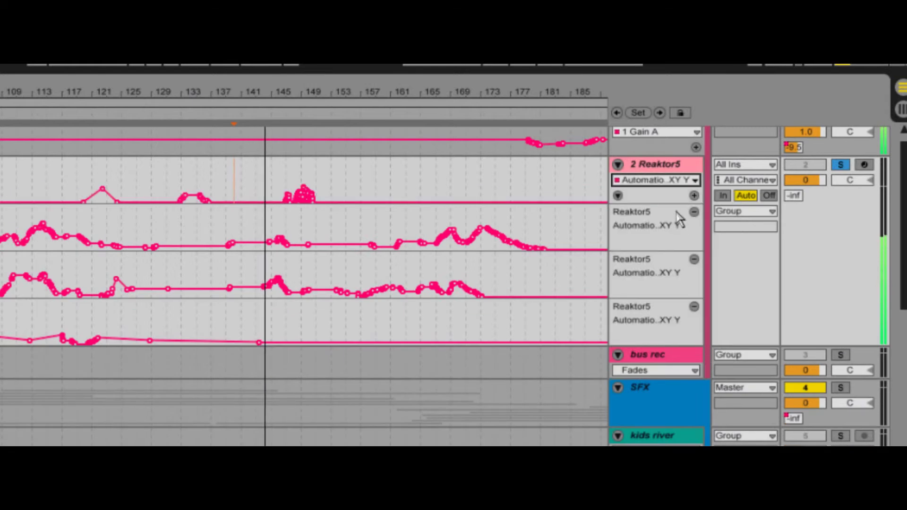
click(693, 195)
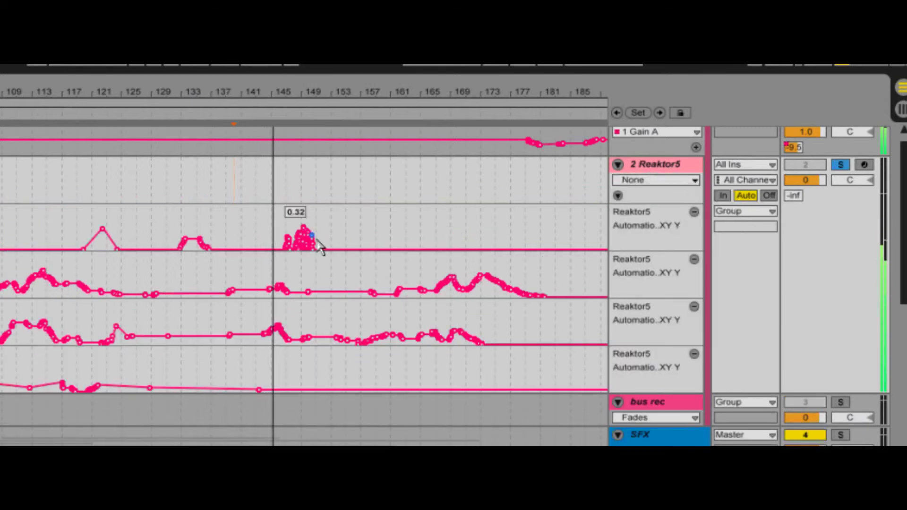
drag(309, 292, 470, 279)
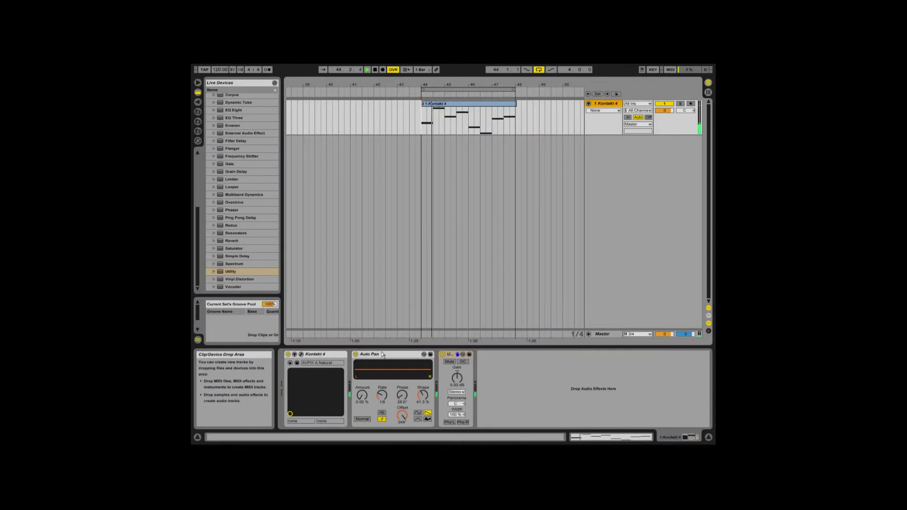
Raise the Auto Pan amount to 51.6 % and group Auto Pan and Utility into an Audio Effect Rack.
drag(363, 395, 363, 378)
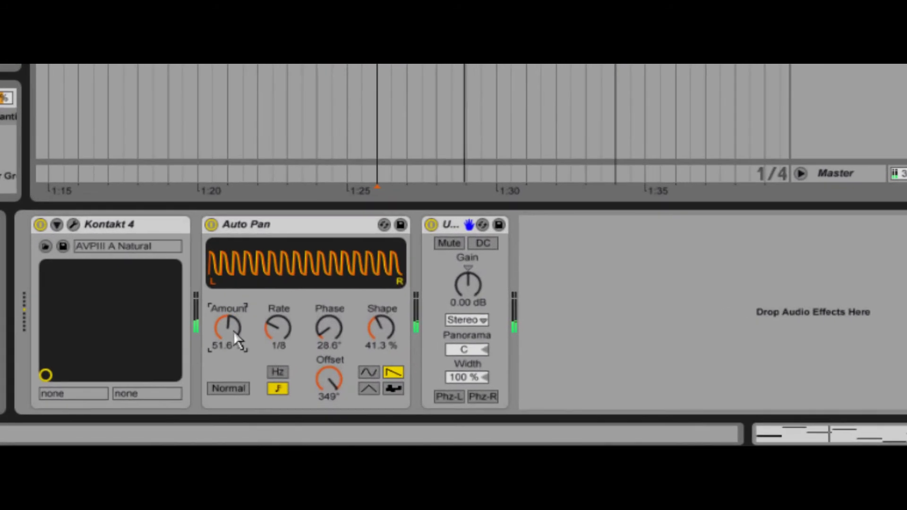
shift+click(300, 225)
right_click(458, 222)
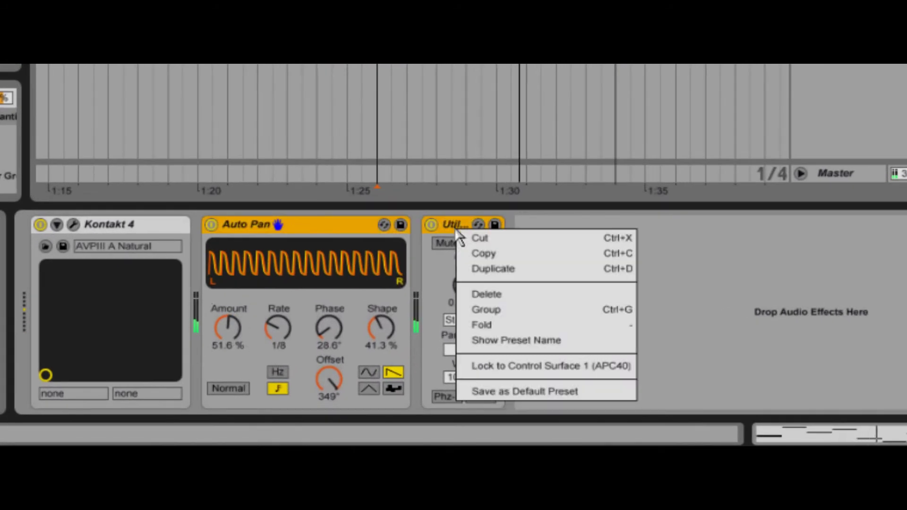
click(512, 312)
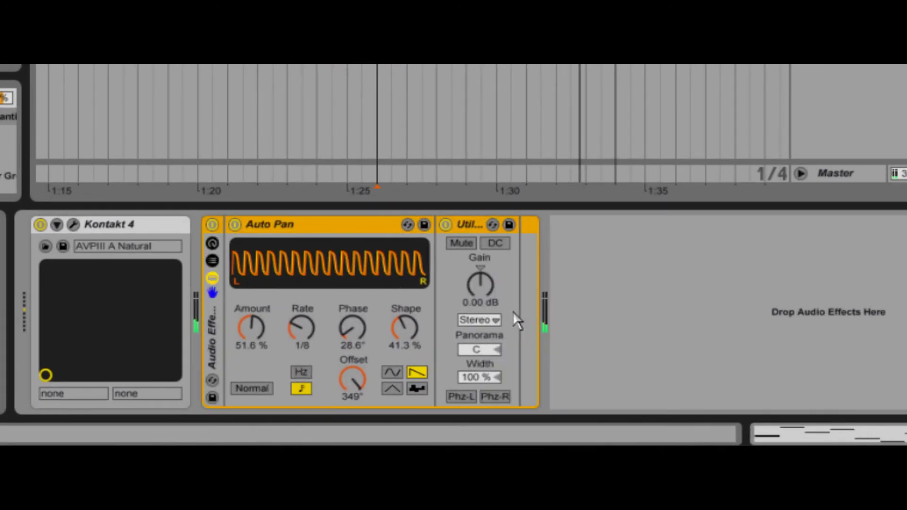
Reveal the rack's macro controls and map both Auto Pan Amount and Utility Gain to Macro 1.
click(212, 245)
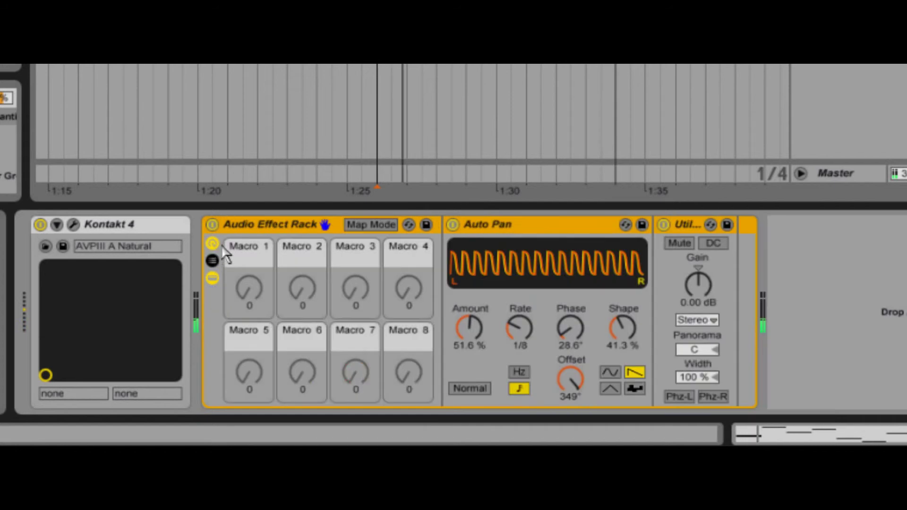
click(361, 224)
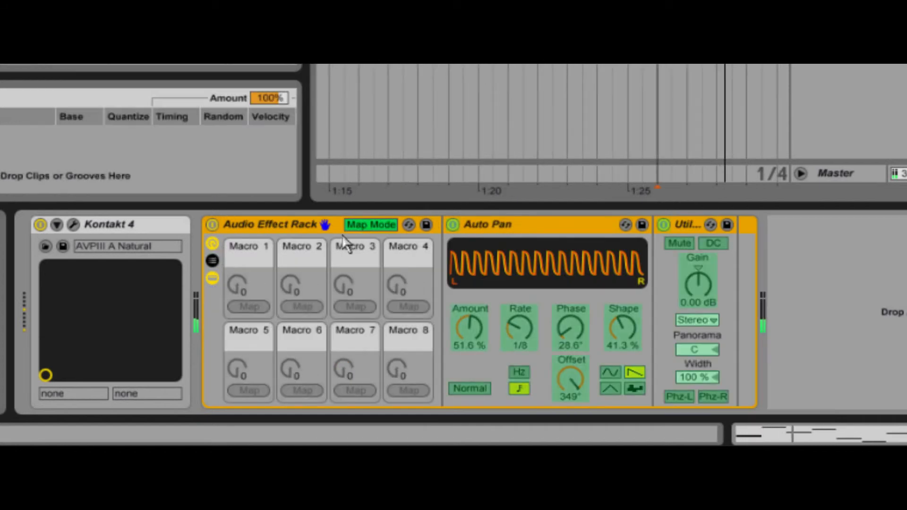
click(479, 335)
click(249, 306)
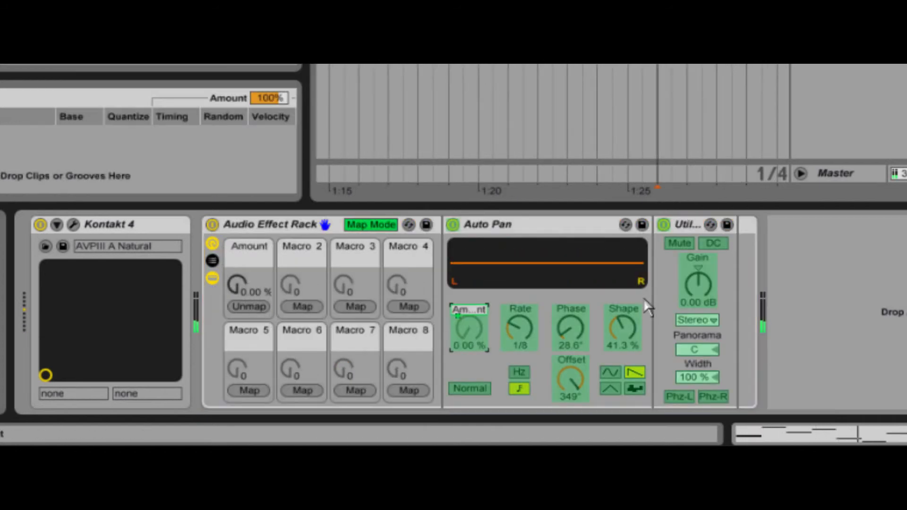
click(687, 283)
click(251, 302)
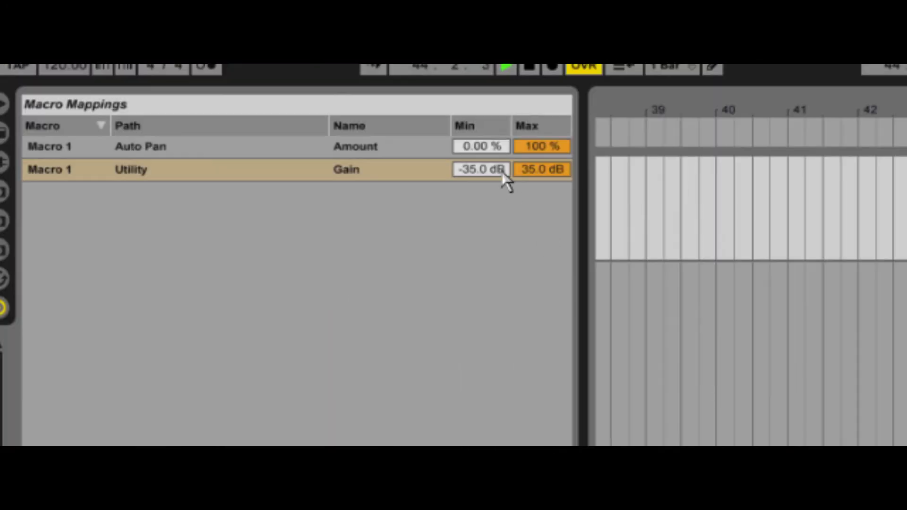
Set the Utility Gain mapping range to 0 dB minimum and 4 dB maximum, and turn the rack's first macro to hear its effect.
click(501, 171)
click(538, 176)
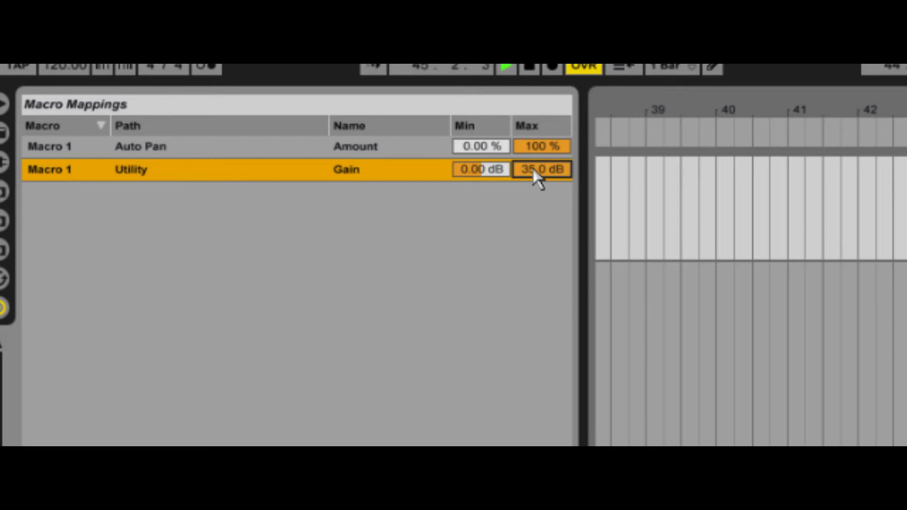
text(4)
key(Return)
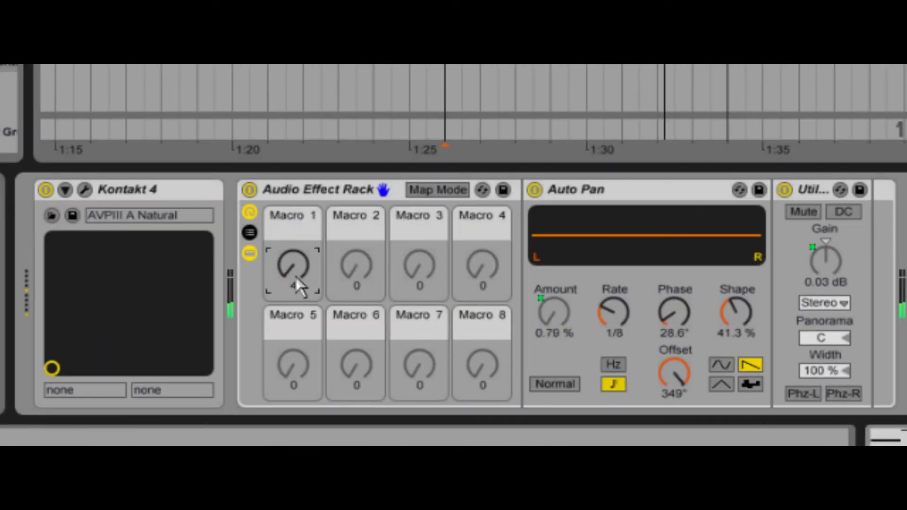
drag(295, 275, 295, 275)
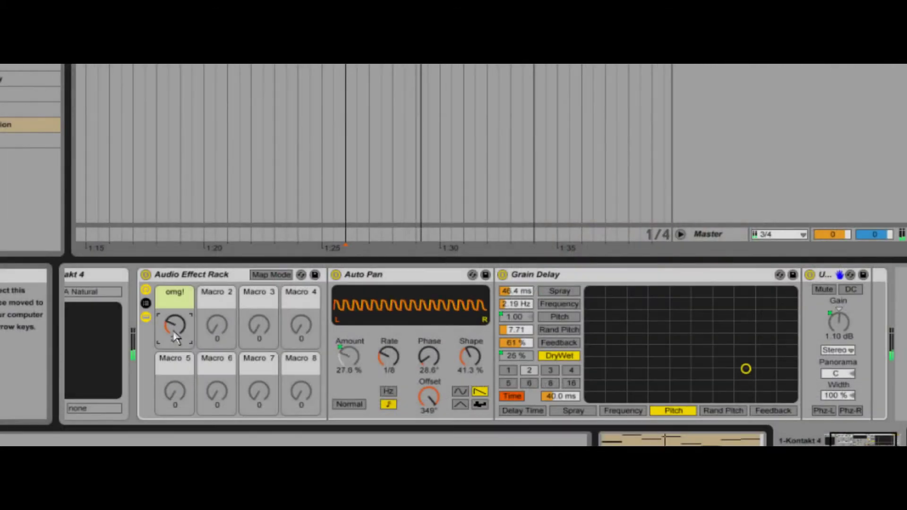
drag(175, 336, 176, 336)
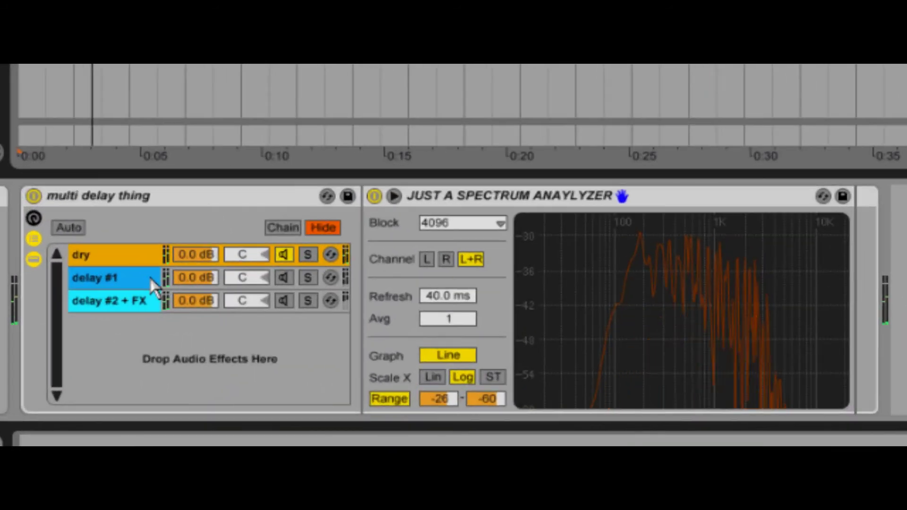
Activate the delay #1 and delay #2 + FX chains in the multi delay thing rack.
click(217, 348)
click(283, 278)
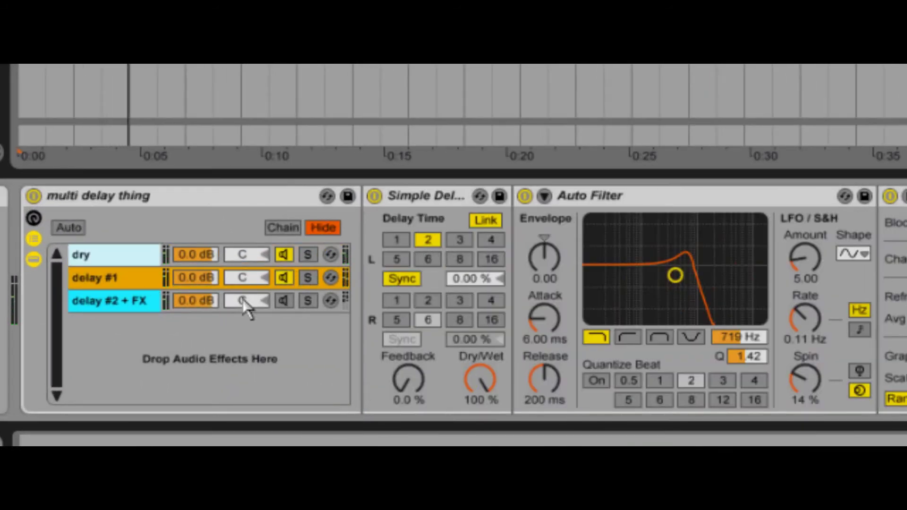
click(147, 305)
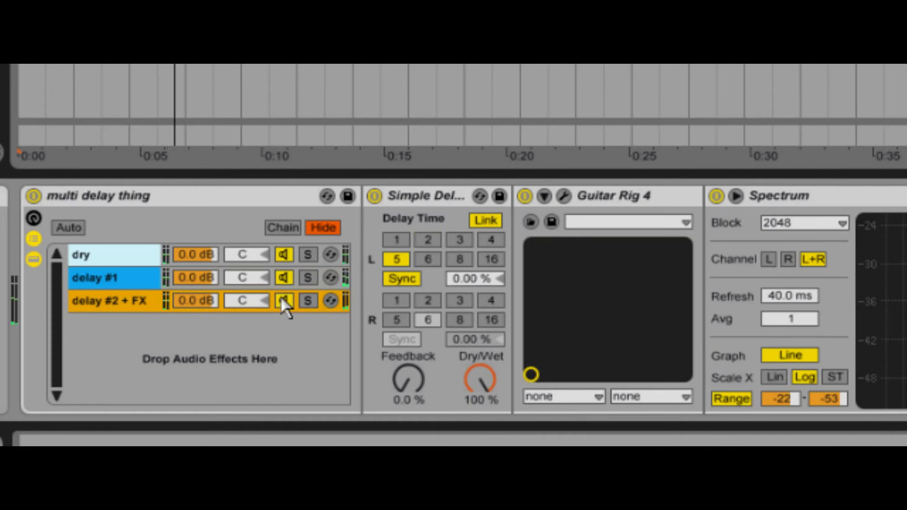
Show the rack's chain zones and move the delay #1 zone to 1 and the delay #2 + FX zone just beyond it.
click(282, 227)
click(358, 282)
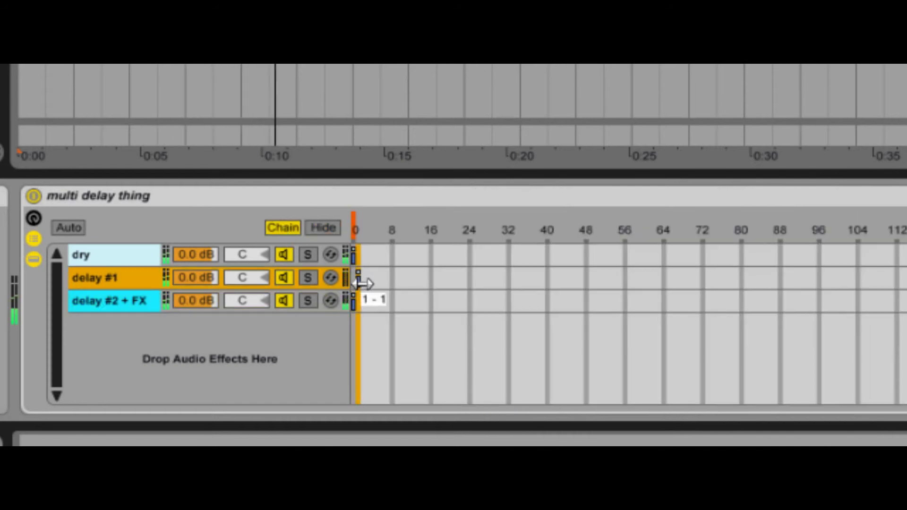
drag(353, 301, 362, 301)
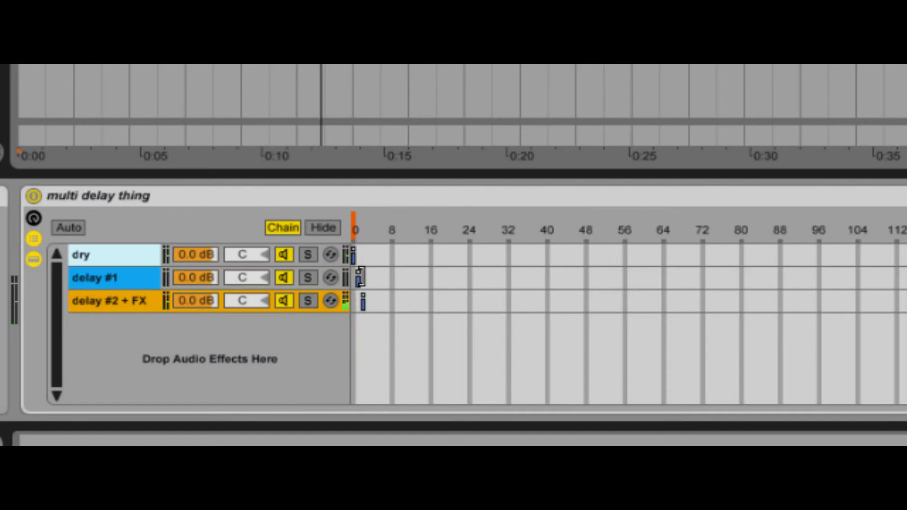
Extend the delay #1 and dry zones past the delay #2 + FX zone and move the chain selector up from 0.
click(359, 277)
click(355, 254)
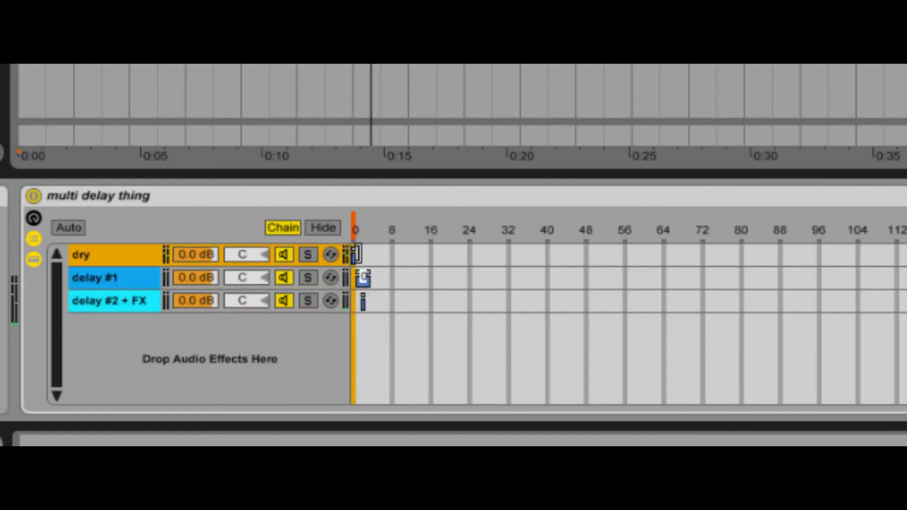
click(353, 218)
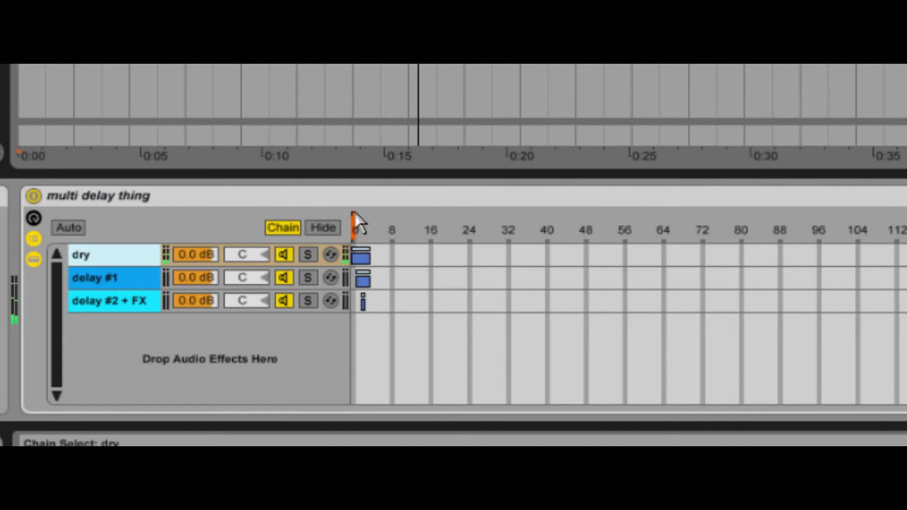
mouse_move(354, 212)
mouse_down()
mouse_move(359, 234)
mouse_move(360, 213)
mouse_up()
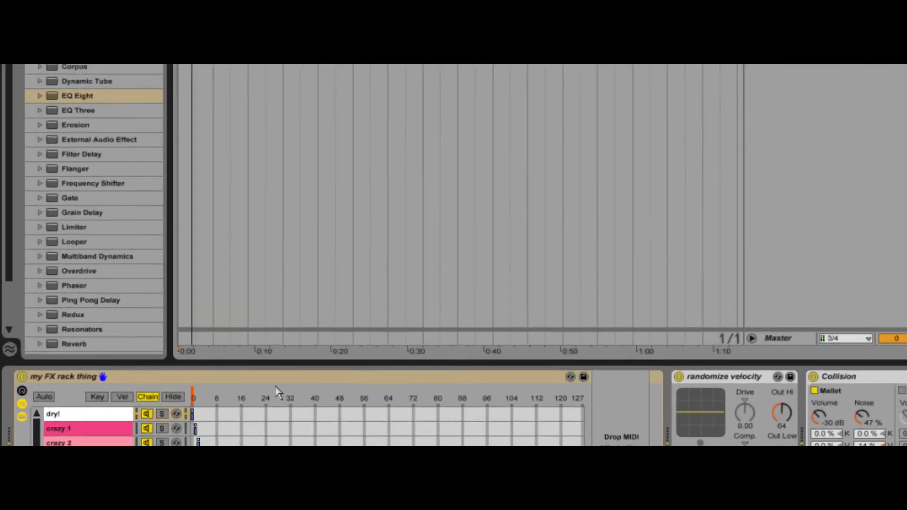
Show the chain selector automation of my FX rack thing and draw one-bar steps alternating between 1 and 2 from bar 4.
right_click(340, 365)
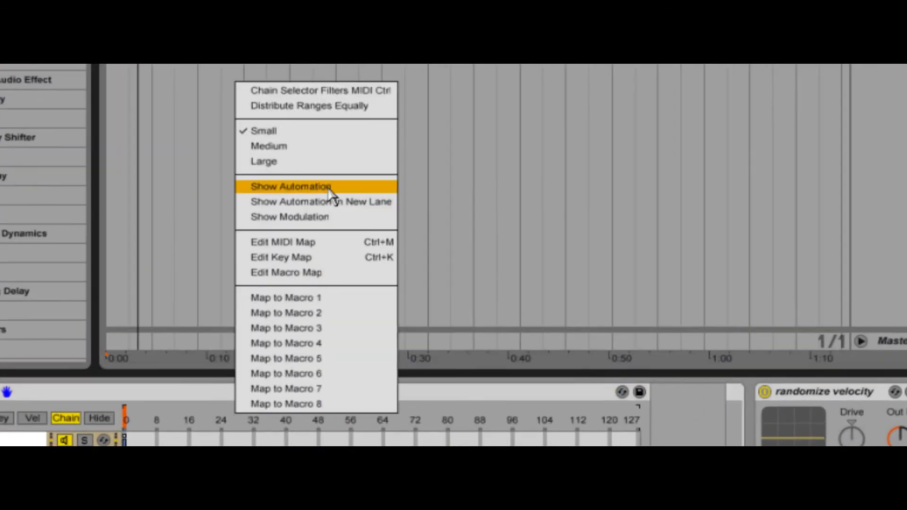
click(333, 186)
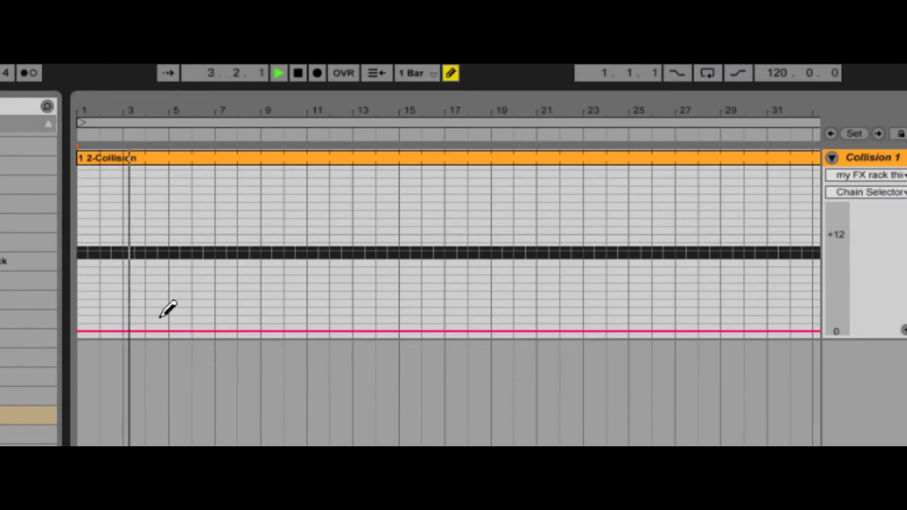
click(159, 318)
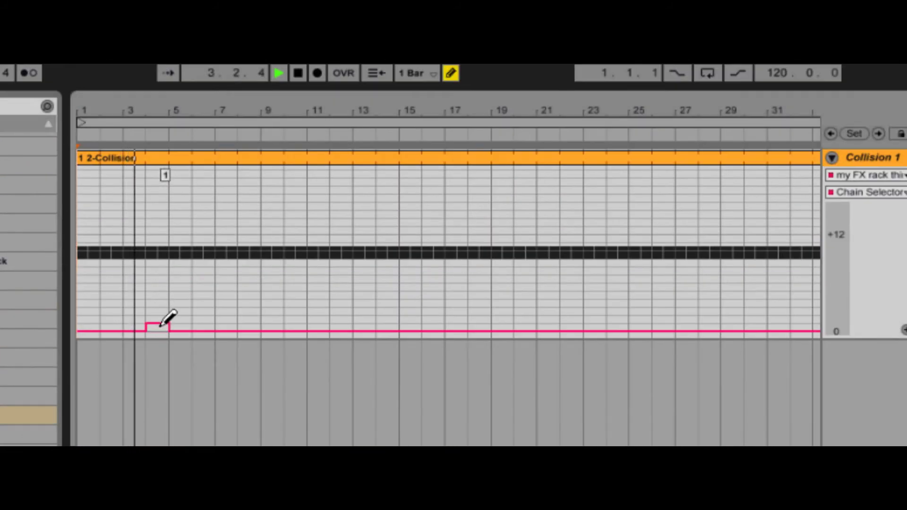
click(182, 315)
click(203, 323)
click(226, 315)
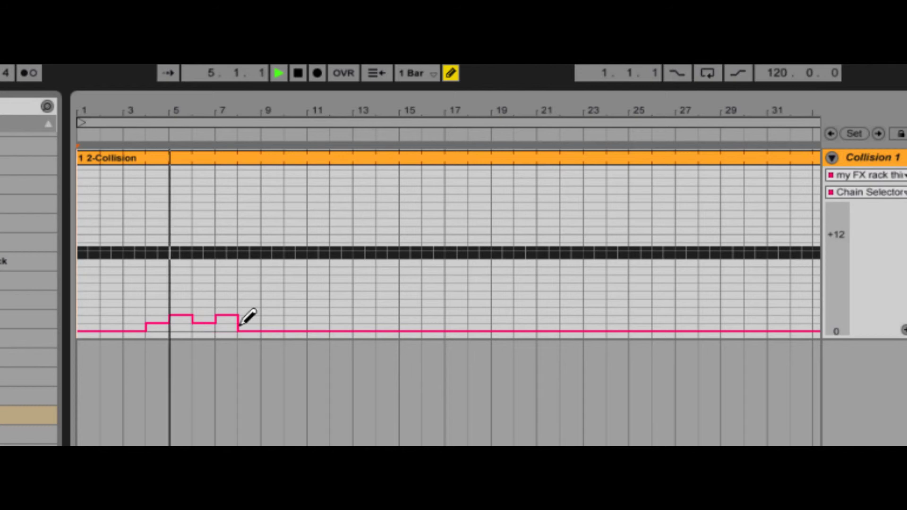
click(250, 323)
click(272, 315)
click(451, 73)
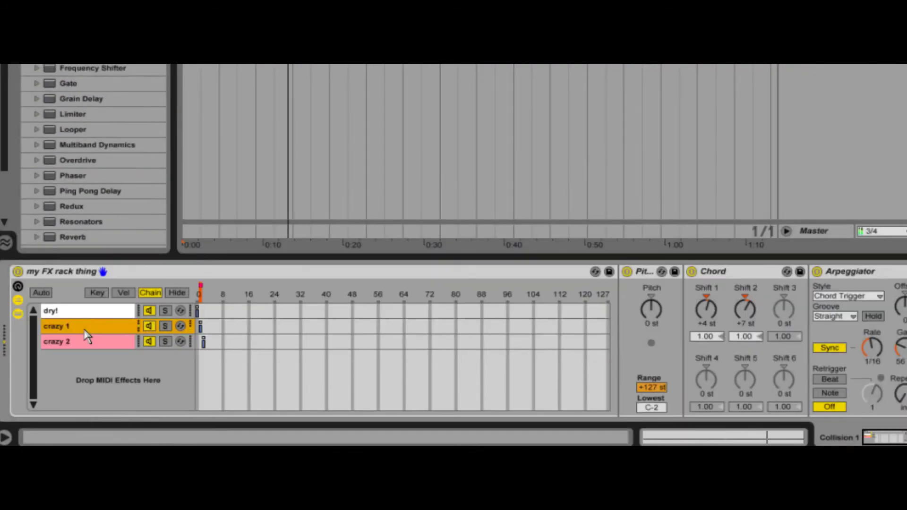
Show the devices inside the crazy 2 chain of my FX rack thing.
click(87, 345)
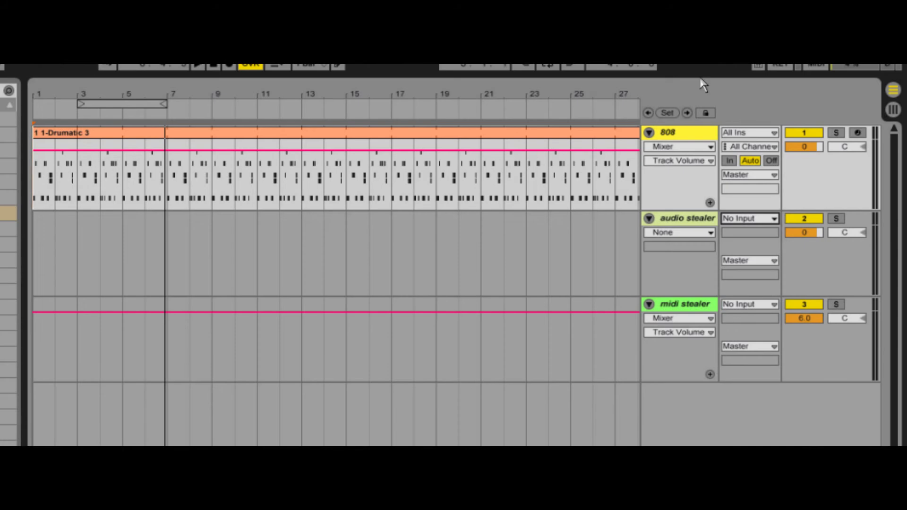
During playback, feed the audio stealer track from 808 Post FX with monitoring on In, and lower the 808 volume to -inf.
key(space)
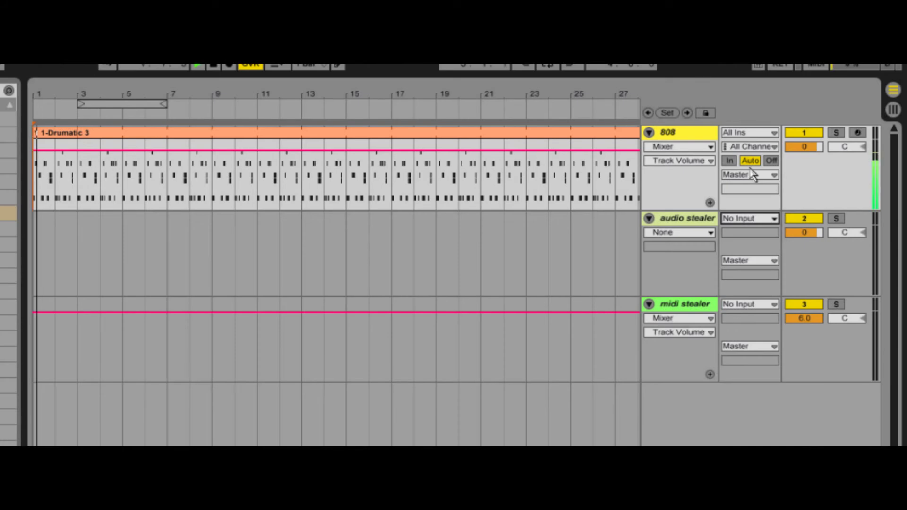
click(758, 220)
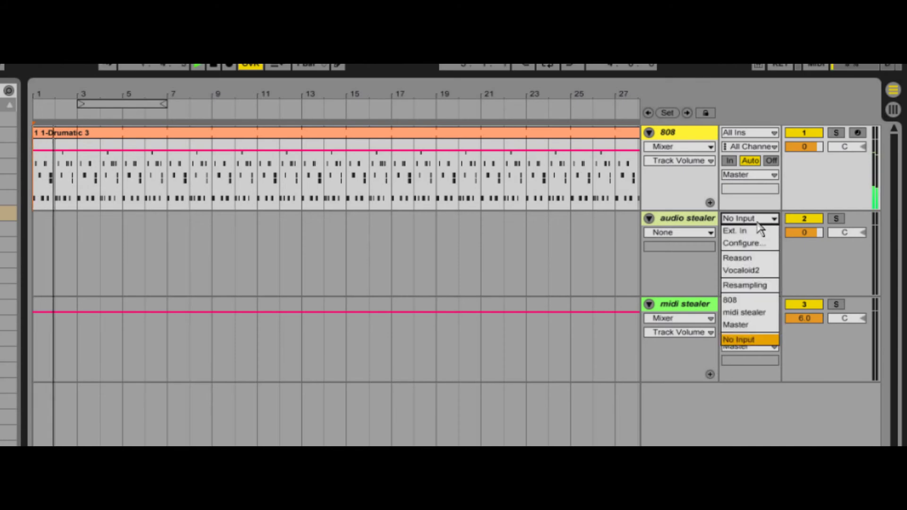
click(746, 301)
click(751, 233)
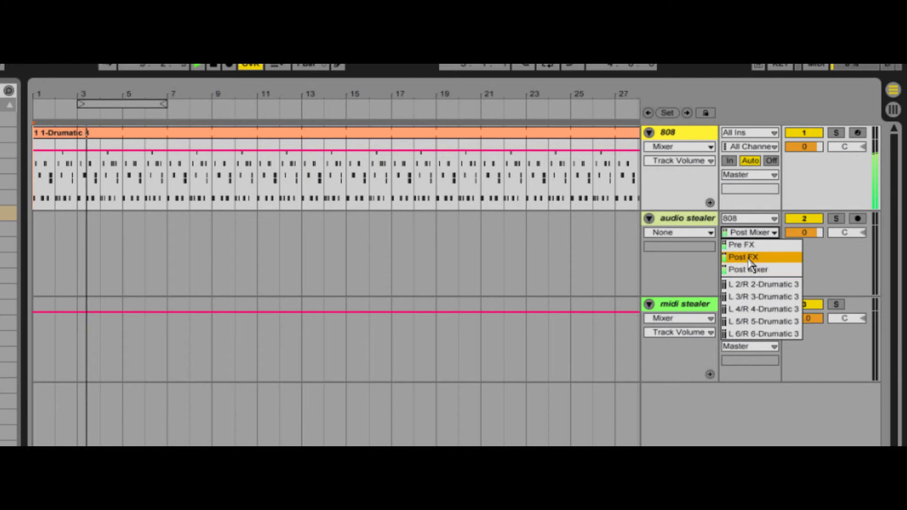
click(741, 257)
drag(803, 148, 808, 160)
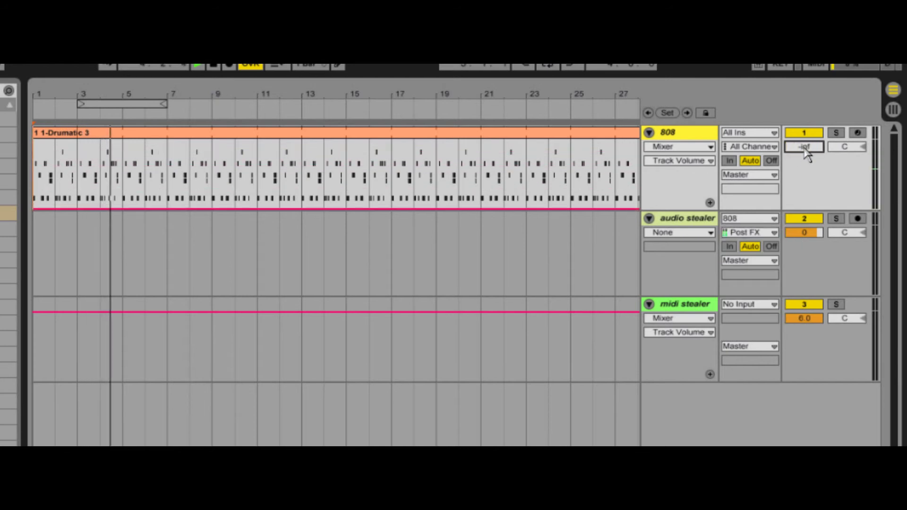
click(730, 246)
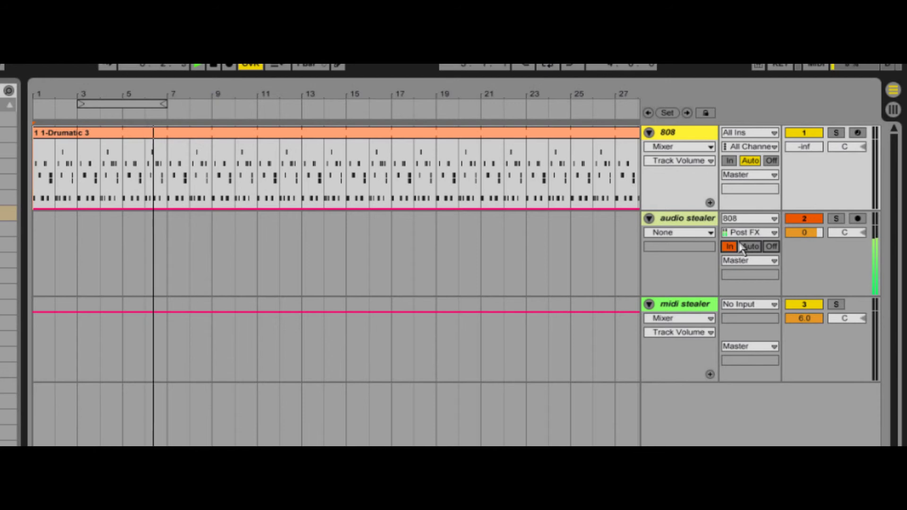
Set the audio stealer track's input to No Input and the 808 track's volume to 0.
click(751, 219)
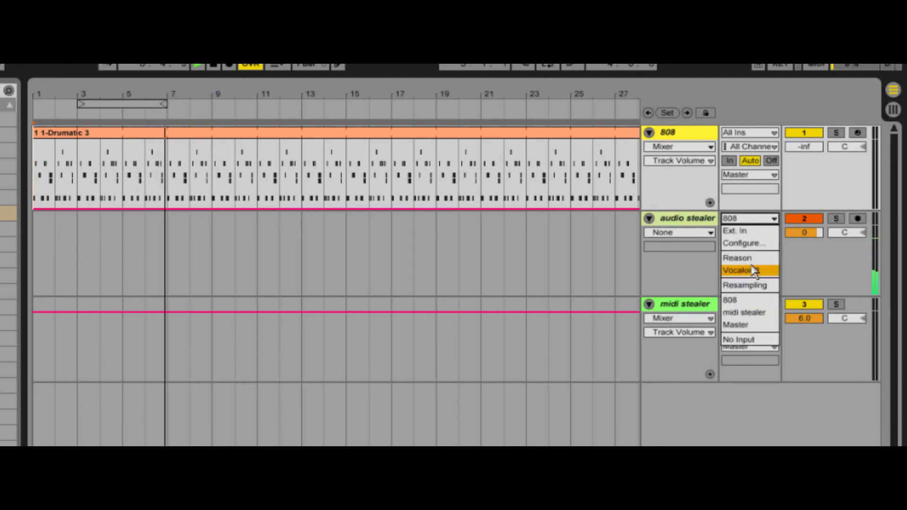
click(757, 339)
click(804, 147)
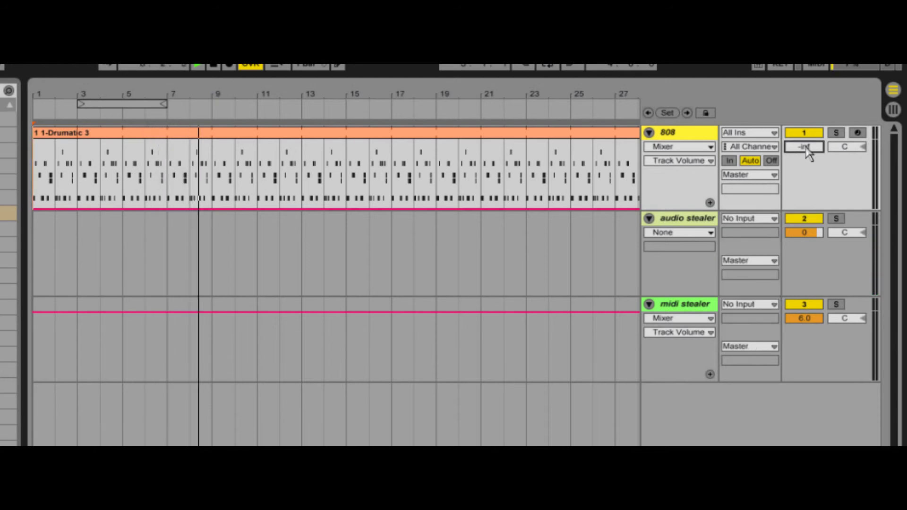
text(0)
key(Return)
Route the 808 track's output to audio stealer and set the midi stealer track's input to 808.
click(769, 175)
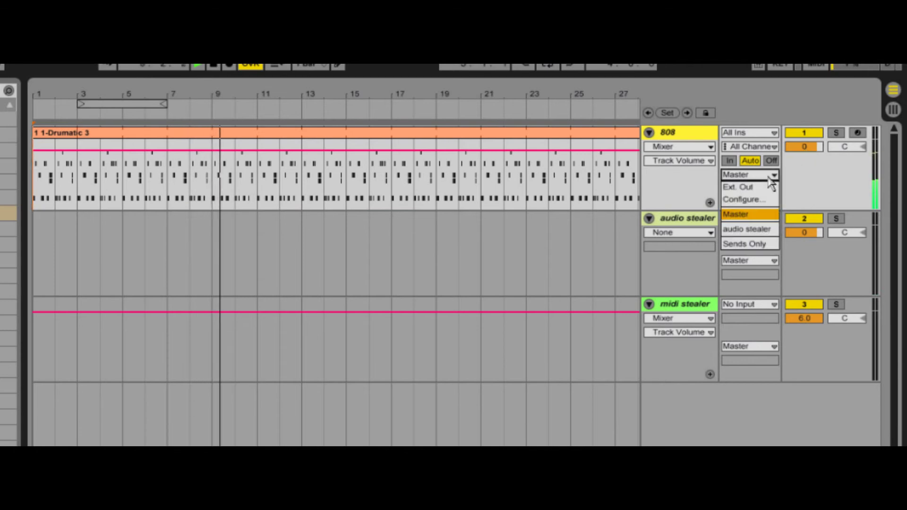
click(768, 232)
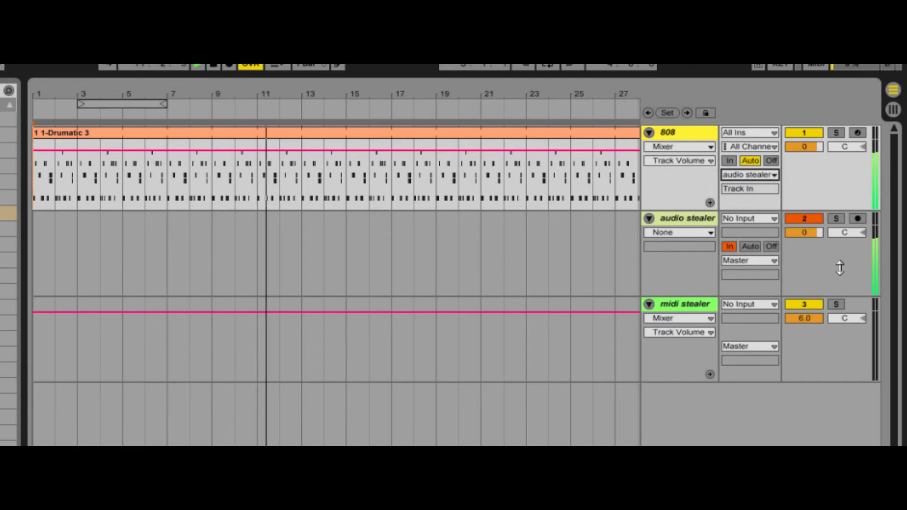
click(754, 305)
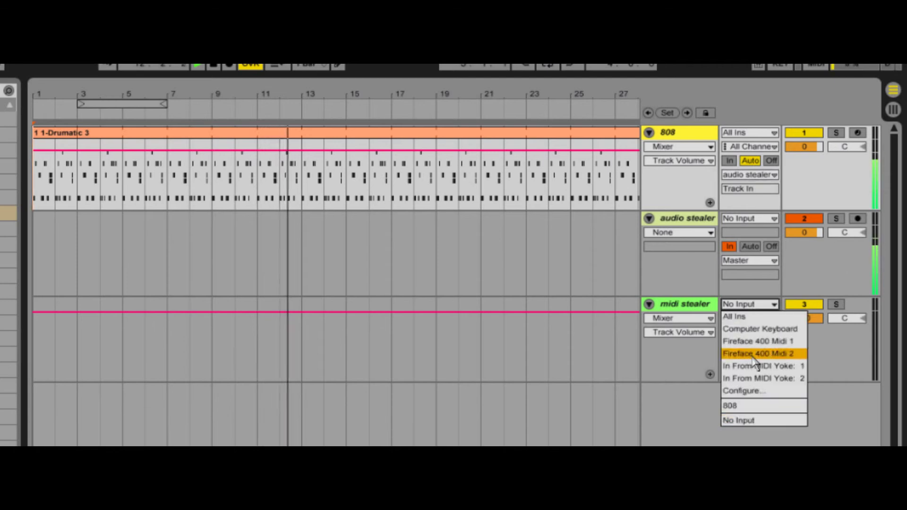
click(752, 408)
click(685, 307)
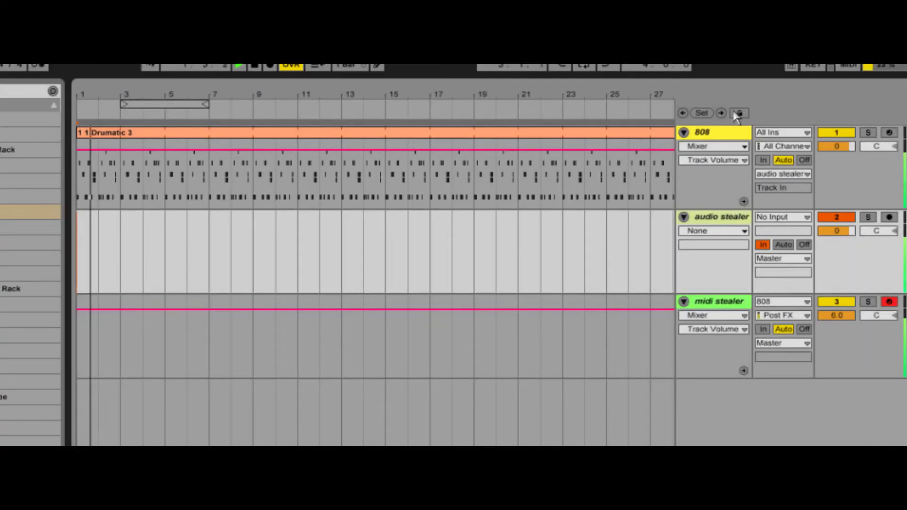
Group the 808, audio stealer and midi stealer tracks.
click(713, 200)
click(728, 308)
right_click(728, 306)
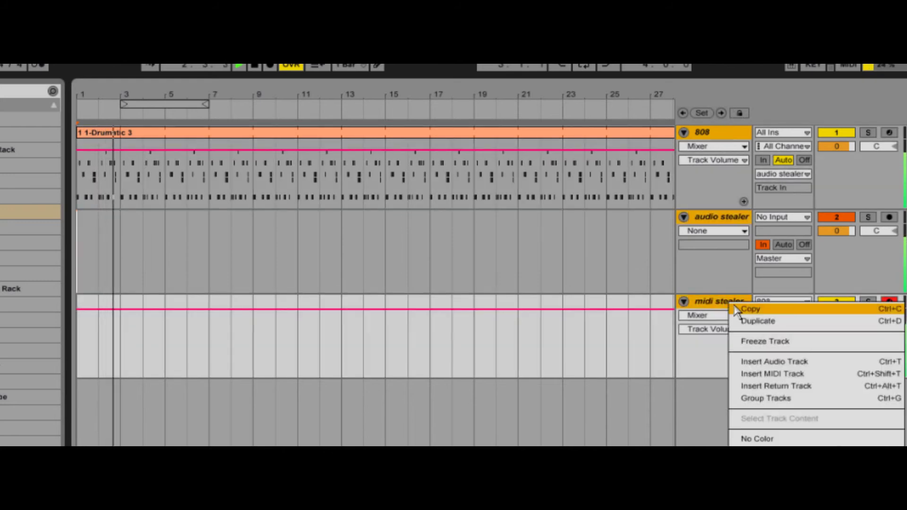
click(808, 400)
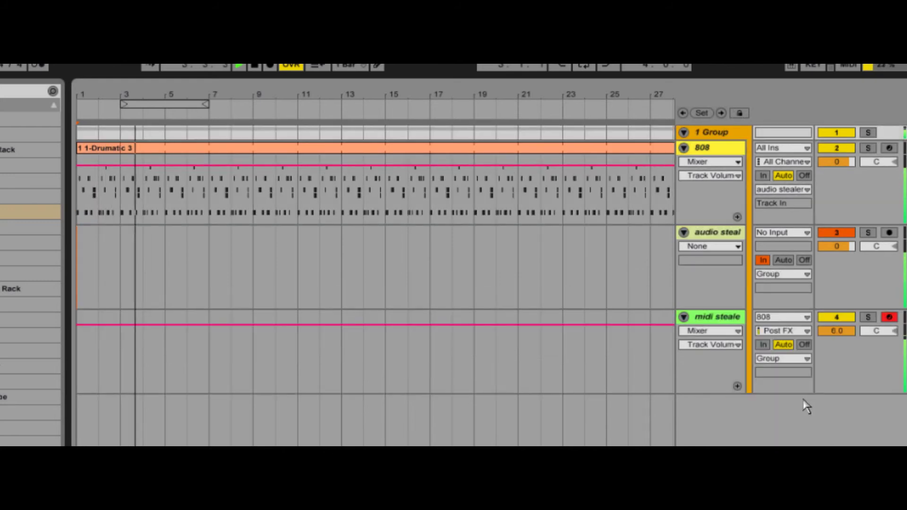
Check the output routing choices of the grouped audio stealer and midi stealer tracks.
click(808, 275)
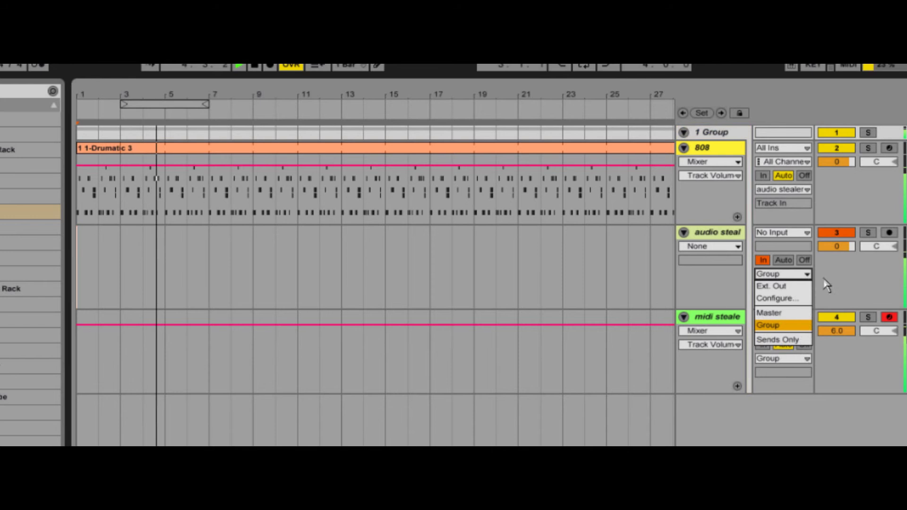
click(826, 283)
click(807, 358)
click(832, 359)
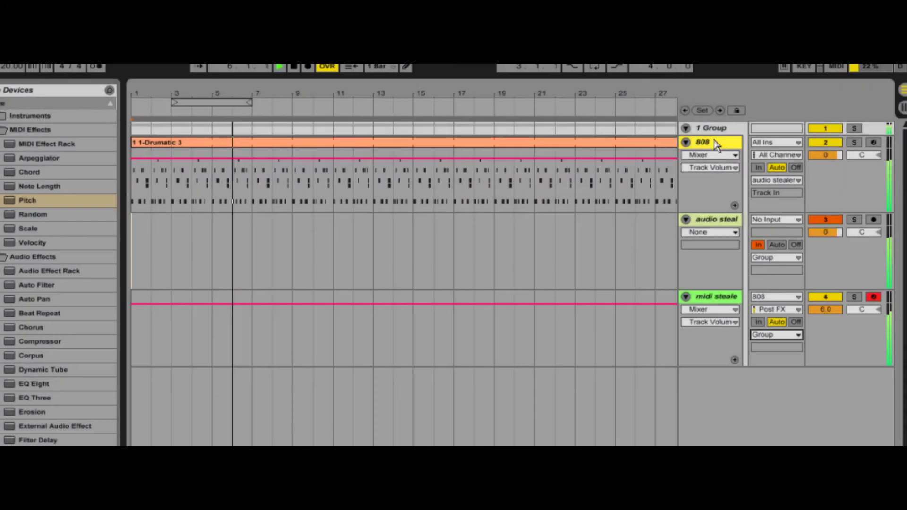
Select the tracks from 808 through midi stealer and reduce their height.
click(718, 143)
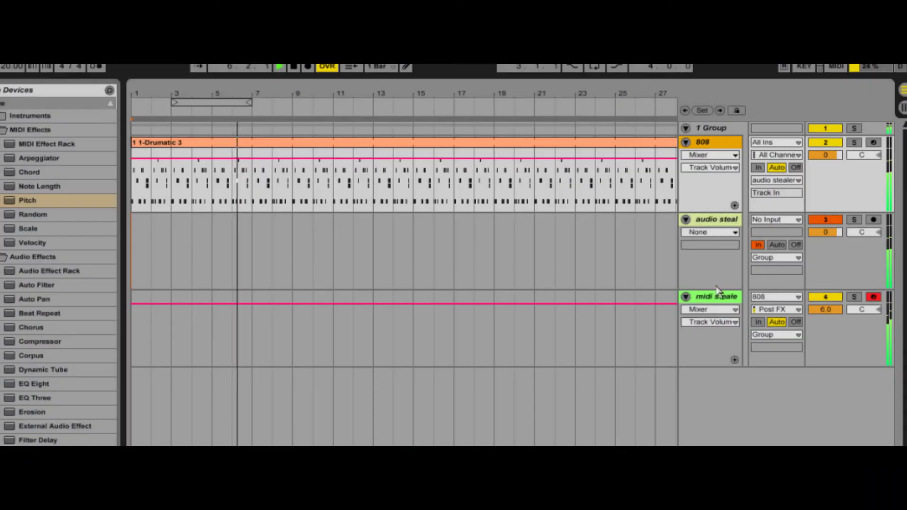
shift+click(718, 298)
key(alt+minus)
key(alt+minus)
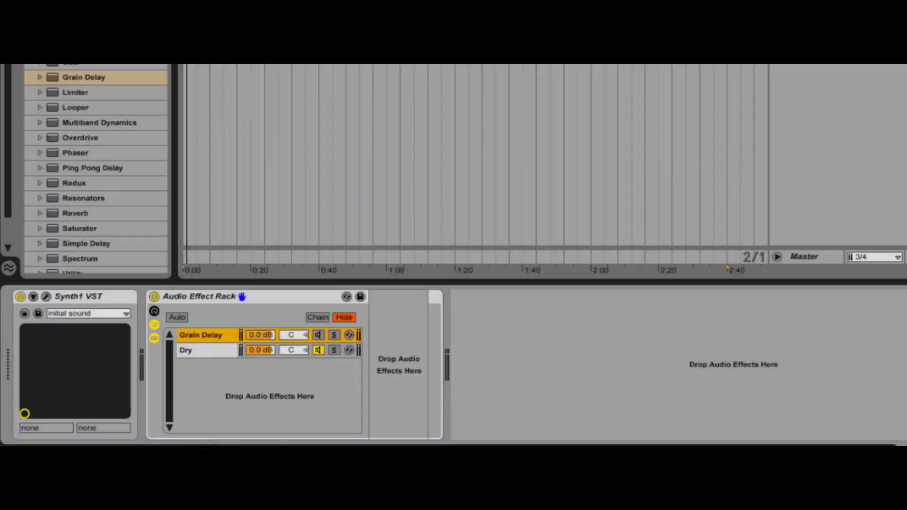
Add a Grain Delay device to the rack's Grain Delay chain and activate that chain.
drag(82, 79, 392, 371)
click(318, 336)
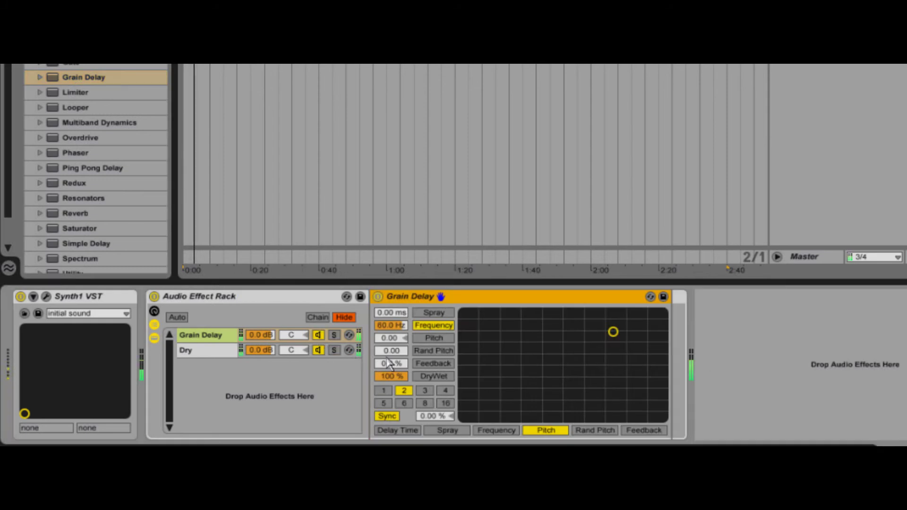
Switch the Grain Delay from Sync to Time, lower its frequency to about 3 Hz and raise its spray to about 210 ms.
click(397, 416)
drag(399, 330, 400, 330)
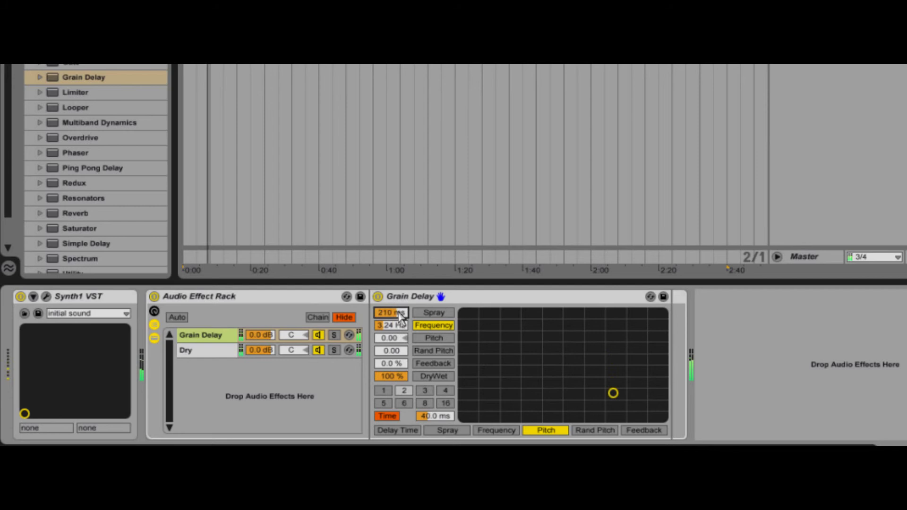
drag(401, 319, 396, 334)
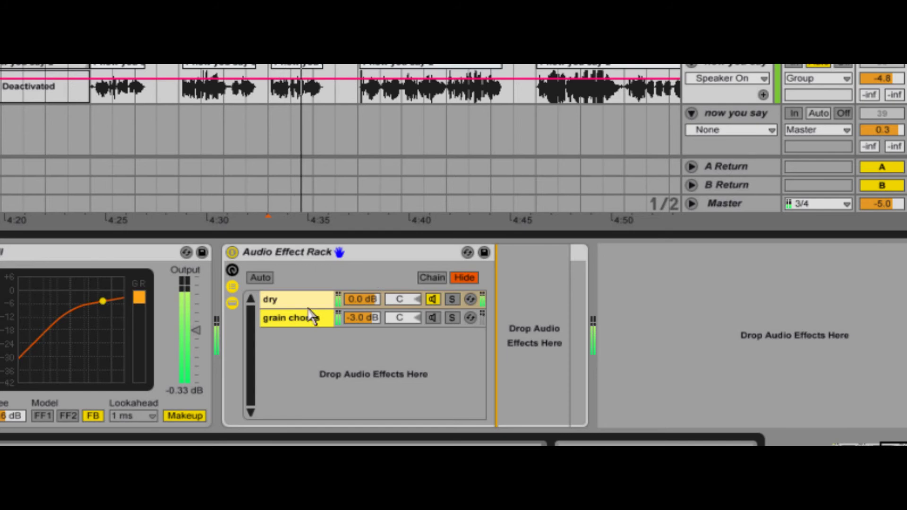
Select the grain chorus chain in the vocal track's Audio Effect Rack.
click(300, 326)
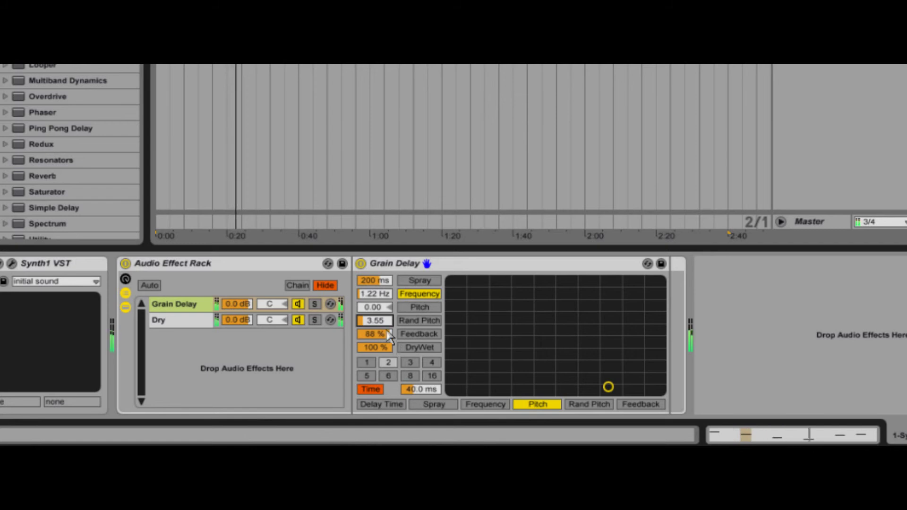
Set the Grain Delay's pitch to 12.0 and adjust its feedback.
click(377, 308)
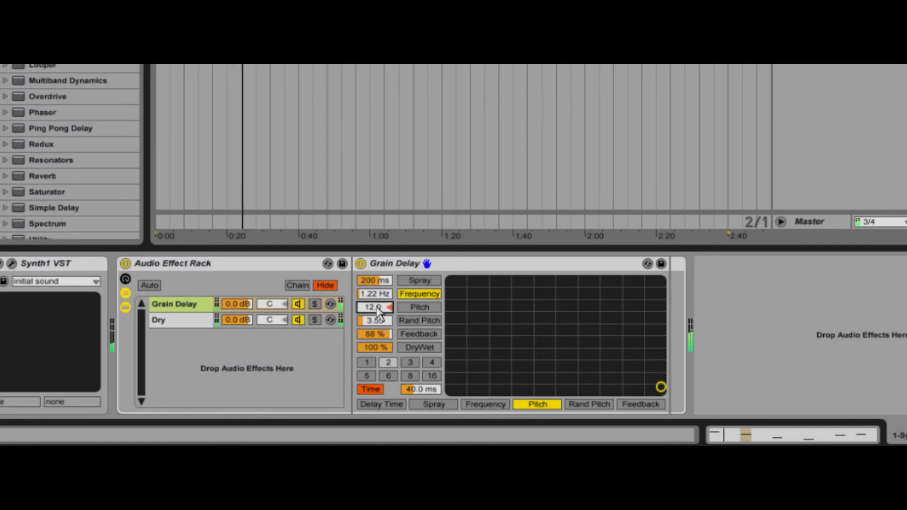
drag(384, 333, 386, 336)
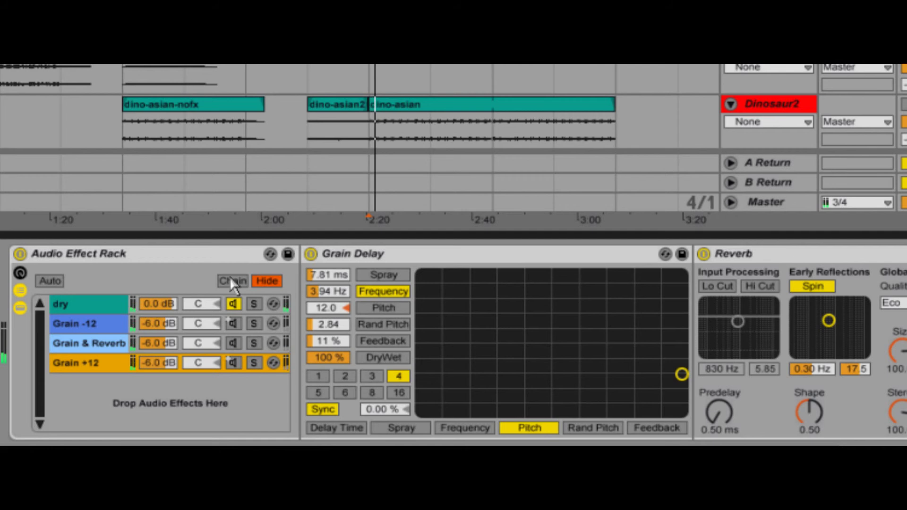
Activate the Grain -12, Grain & Reverb and Grain +12 chains, and select the Grain -12 chain.
click(236, 325)
click(236, 343)
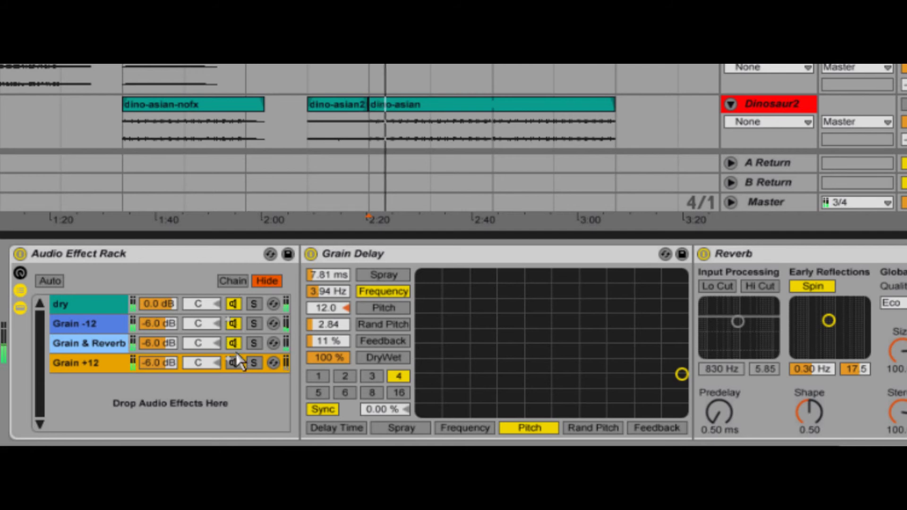
click(236, 365)
click(111, 327)
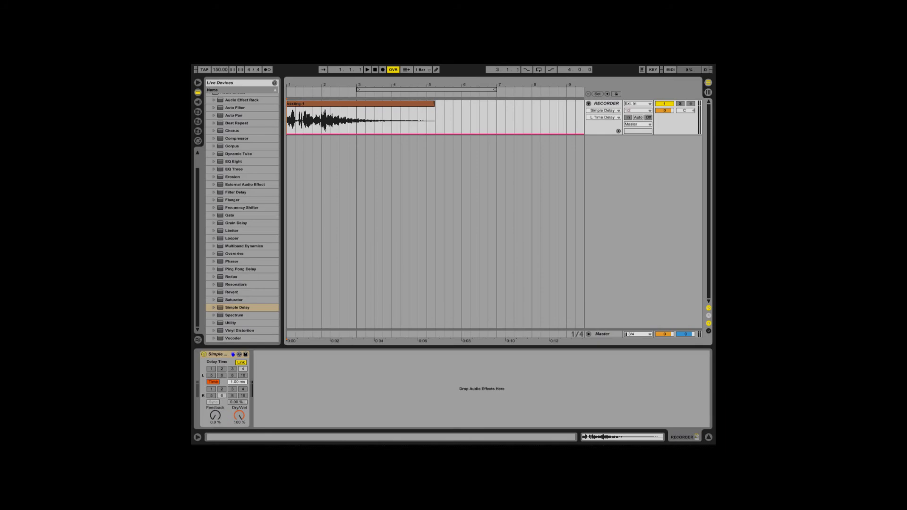
Switch the Simple Delay to Repitch mode and raise its linked delay time above 100 ms during playback.
right_click(223, 355)
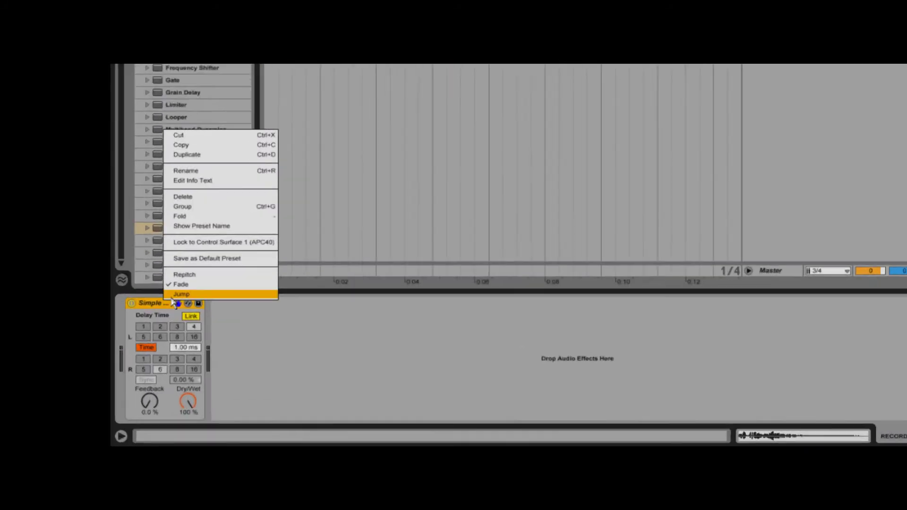
click(249, 338)
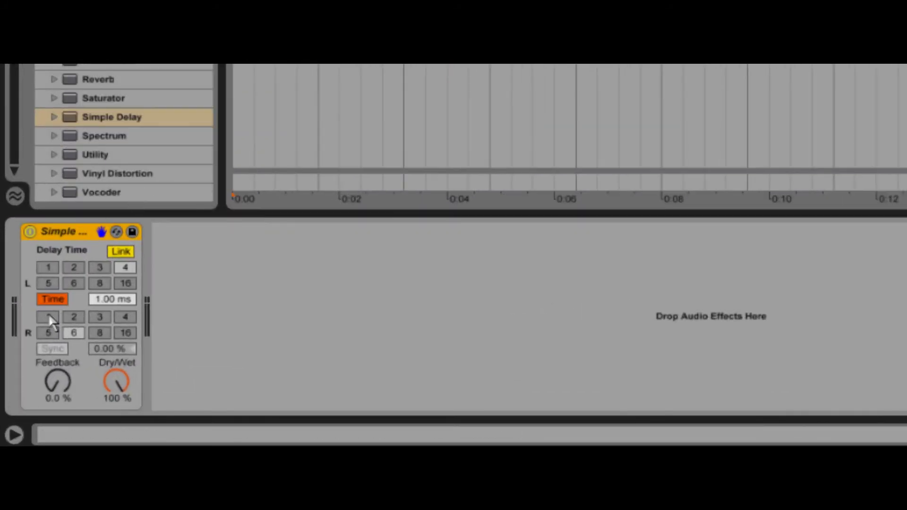
click(107, 298)
text(169)
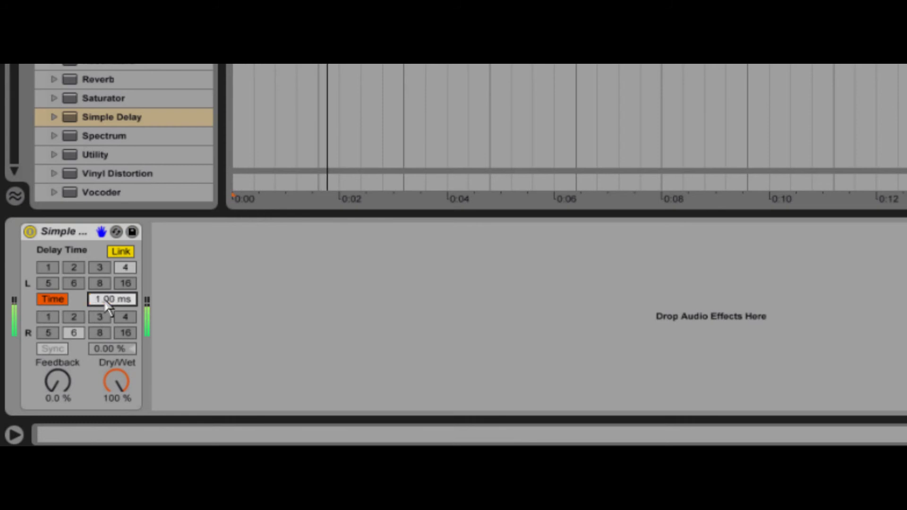
mouse_move(104, 299)
mouse_down()
mouse_move(104, 317)
mouse_move(103, 288)
mouse_up()
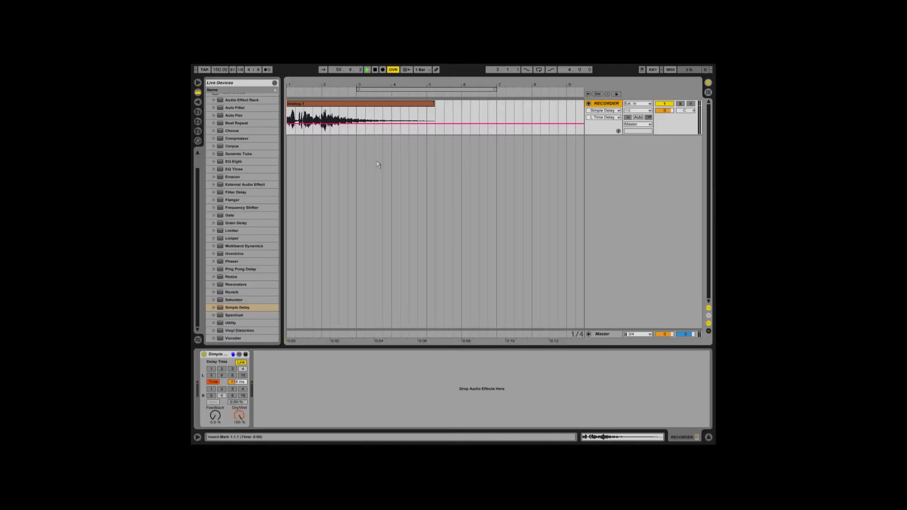
Open the program preferences.
click(267, 65)
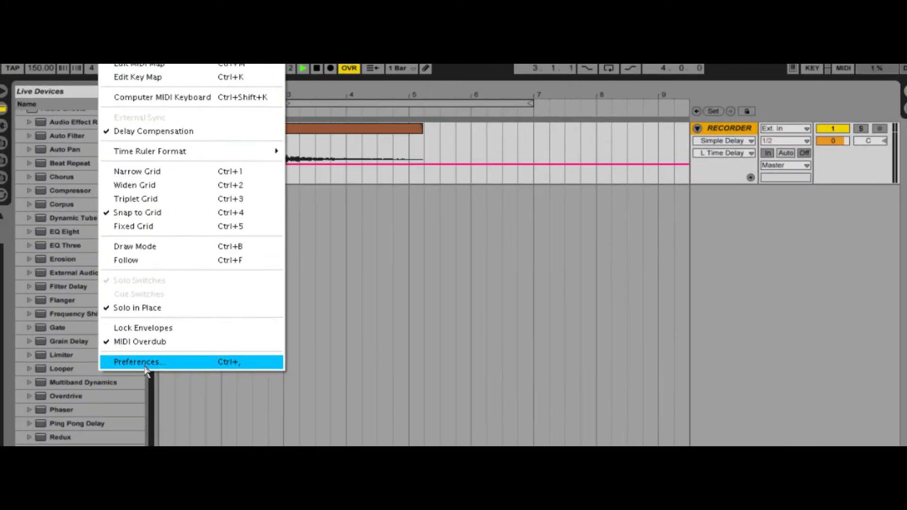
click(276, 237)
click(524, 165)
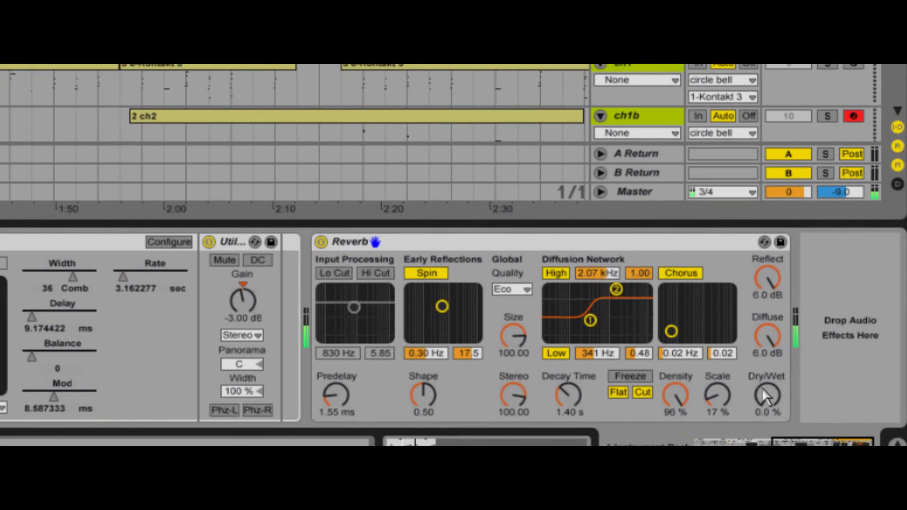
Raise the Reverb's Dry/Wet amount on the instrument track and show the envelopes of its 3-ABL2 clip.
drag(763, 394, 762, 394)
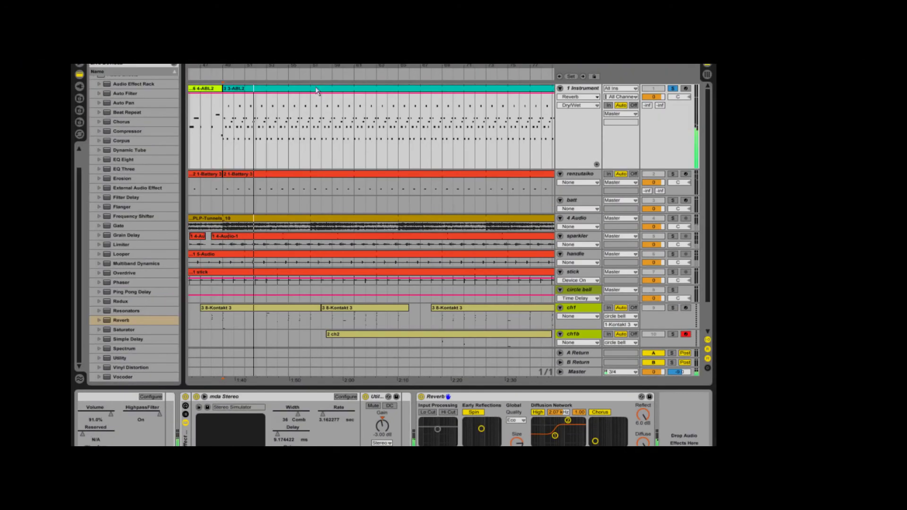
click(317, 89)
double_click(317, 90)
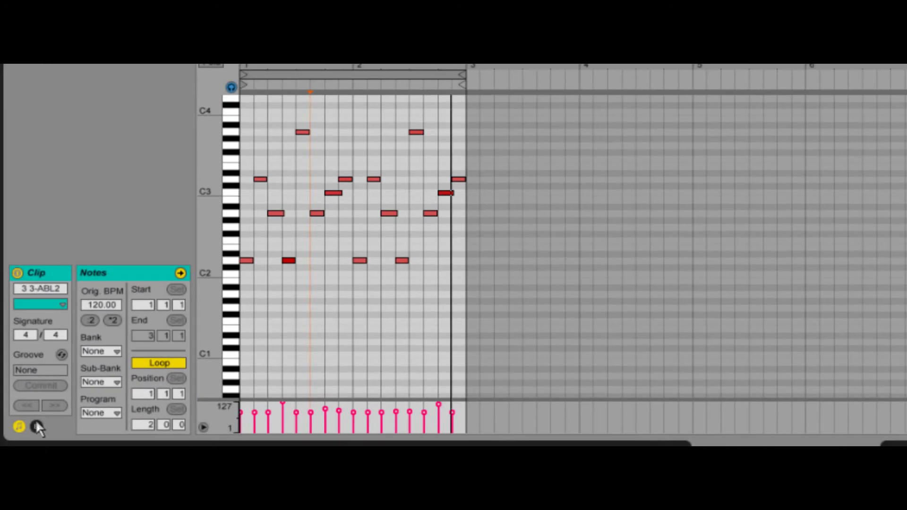
click(36, 426)
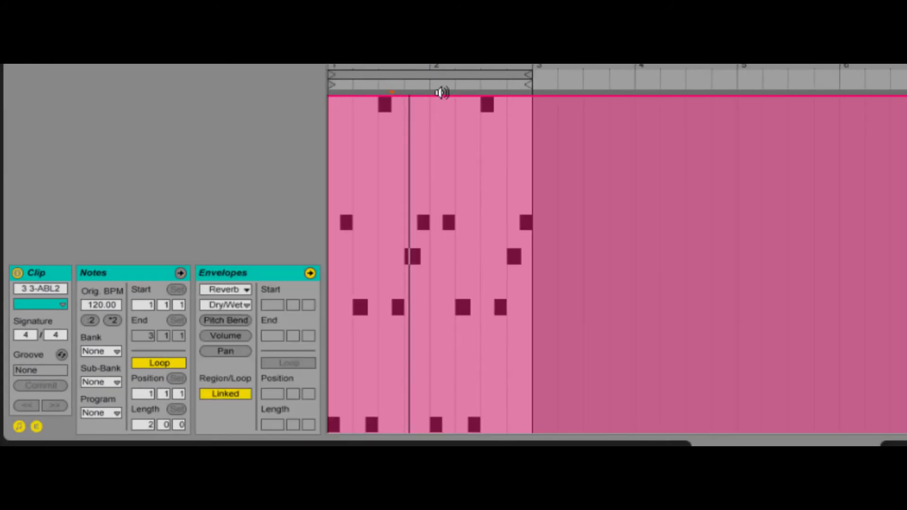
Unlink the clip's Reverb Dry/Wet envelope, shorten its loop to 0.2.0 and shape it as a rising ramp up to 100 %.
click(236, 398)
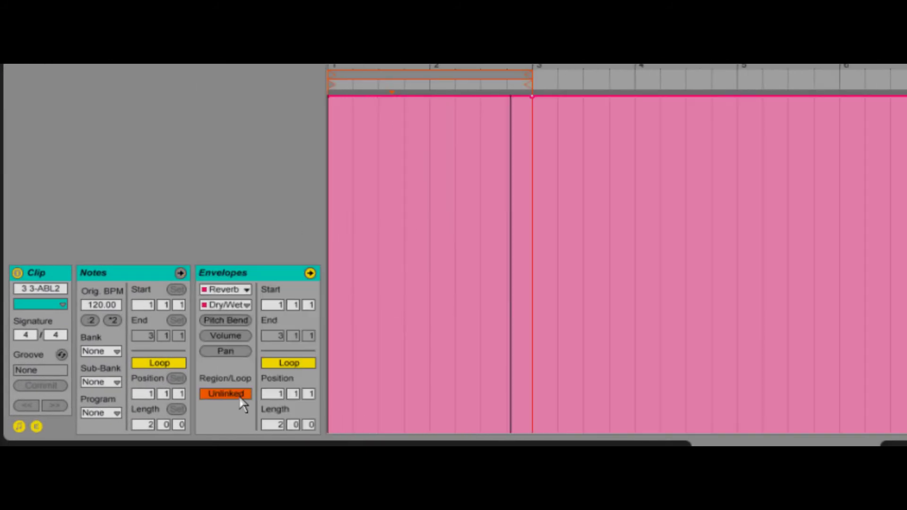
mouse_move(524, 83)
mouse_down()
mouse_move(380, 81)
mouse_move(383, 94)
mouse_up()
click(356, 94)
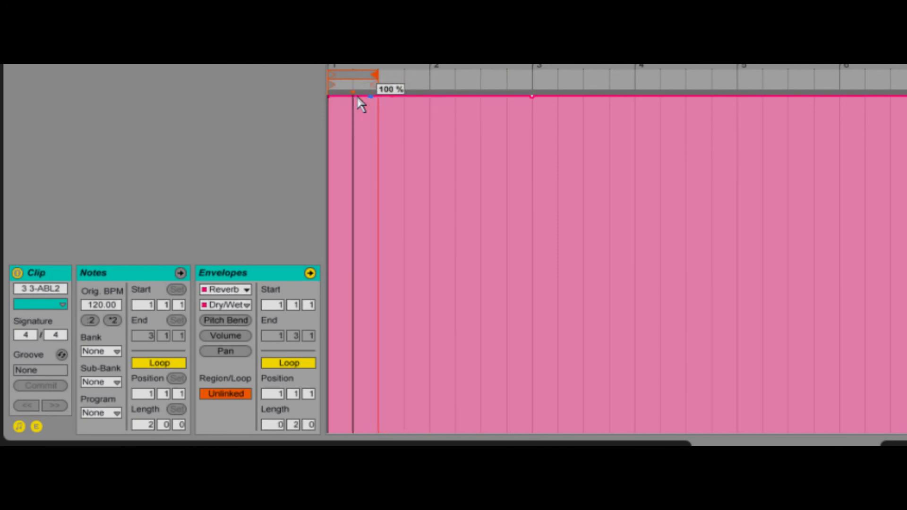
drag(350, 96, 329, 431)
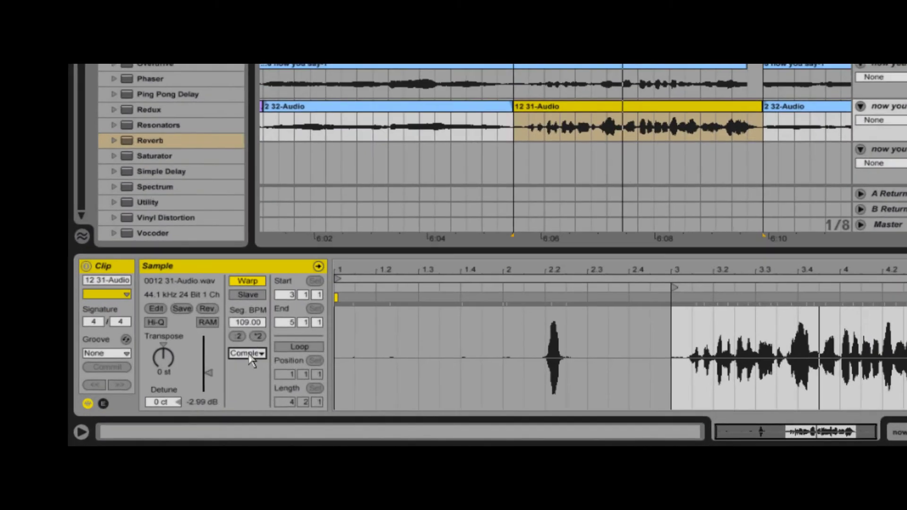
Set the 31-Audio vocal clip's warp mode to Complex Pro and raise its transposition.
click(280, 398)
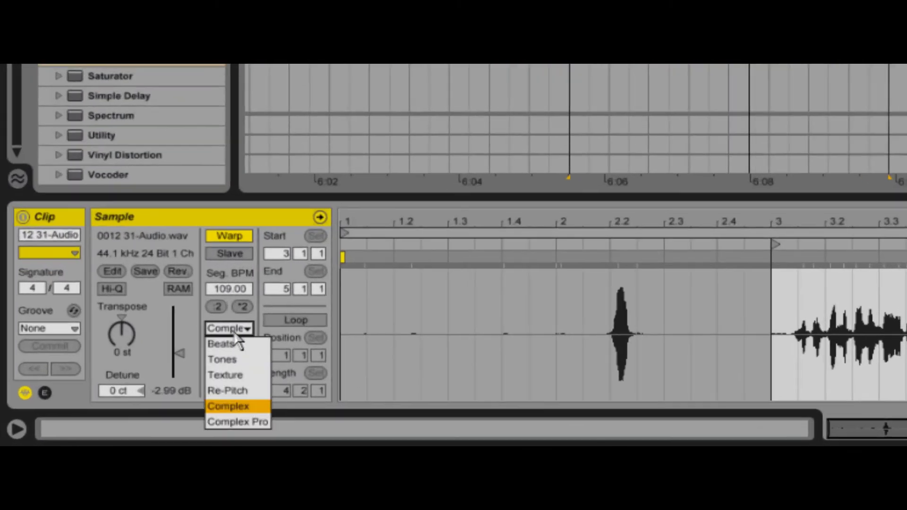
click(251, 420)
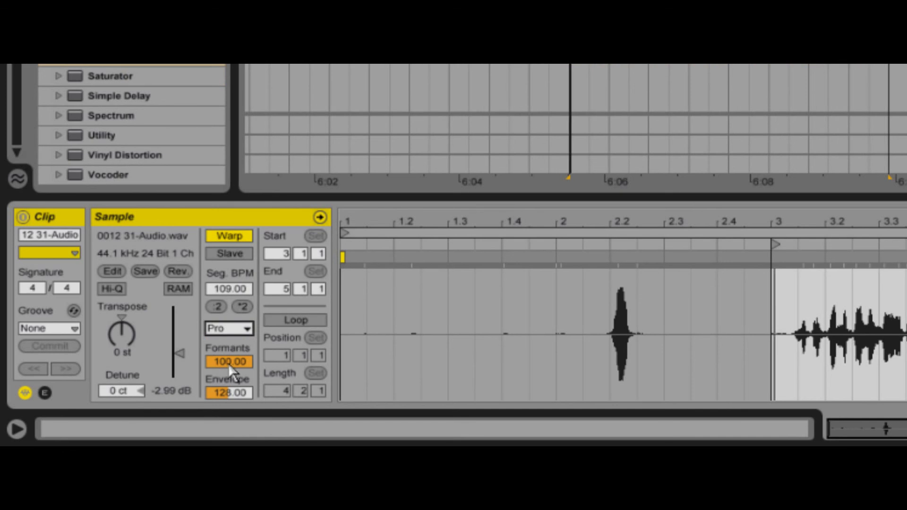
drag(122, 334, 122, 325)
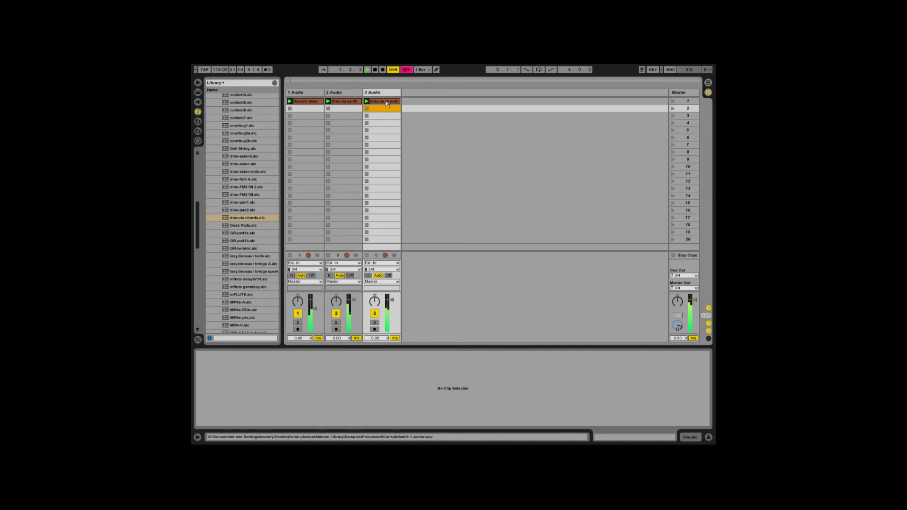
Select the three Dracula clips together and set their warp mode to Beats.
click(385, 102)
shift+click(316, 102)
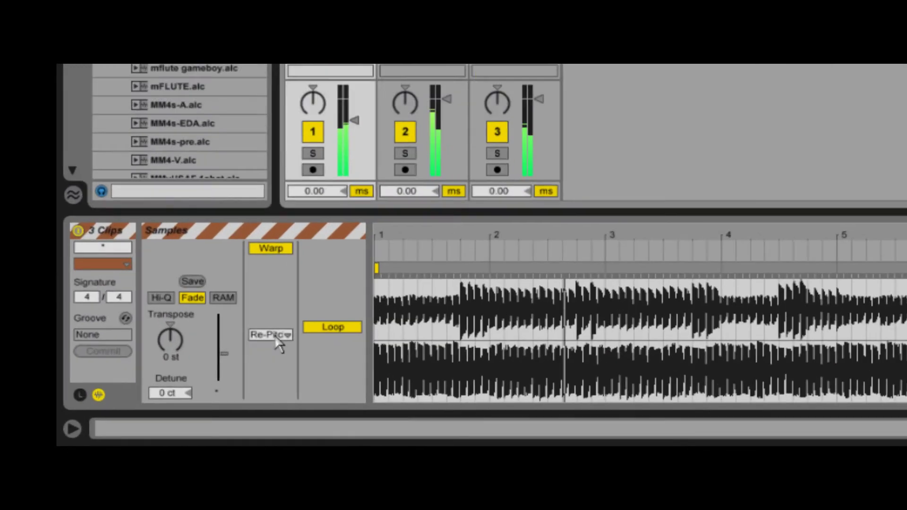
click(281, 397)
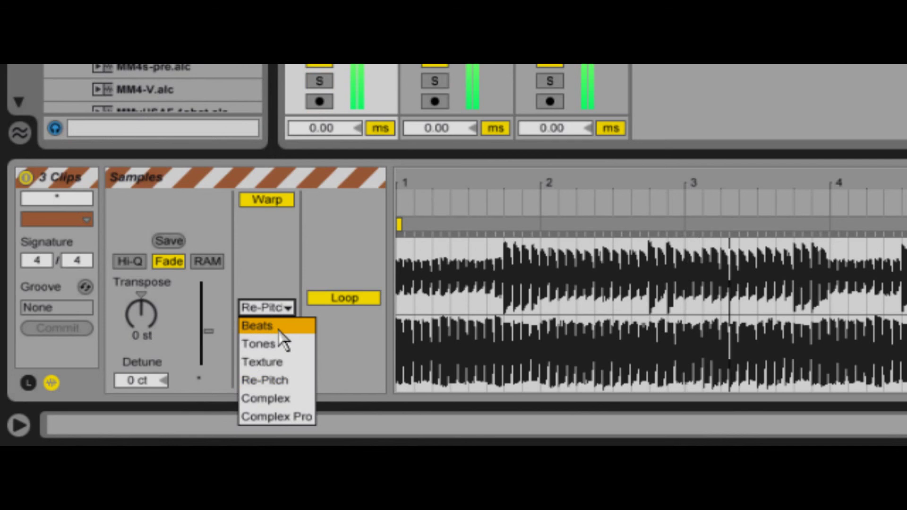
click(278, 327)
Set the three clips' Preserve resolution to 1/8 and adjust their transient envelope.
drag(275, 376, 281, 378)
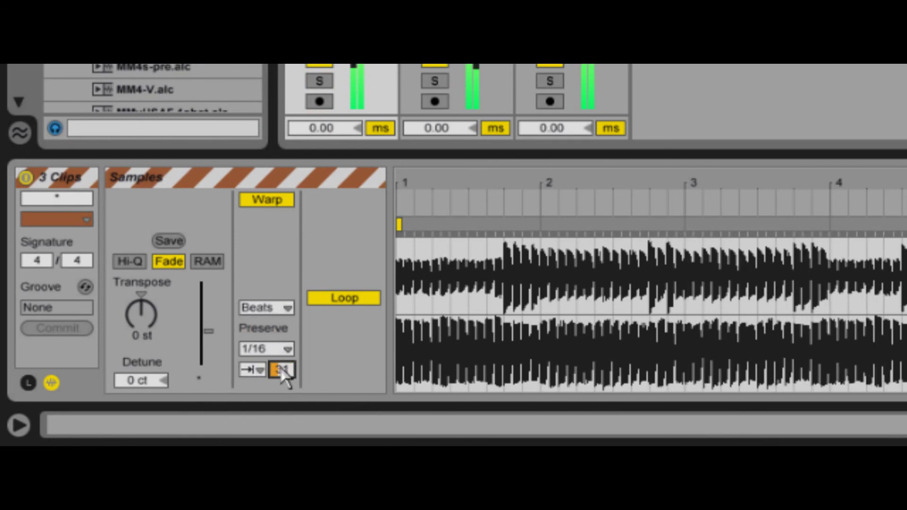
click(285, 350)
click(289, 276)
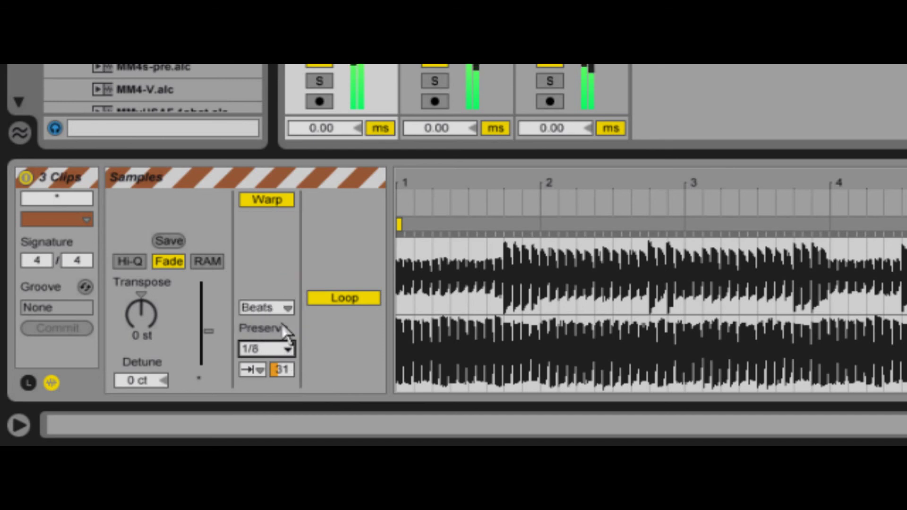
click(284, 370)
drag(283, 370, 284, 369)
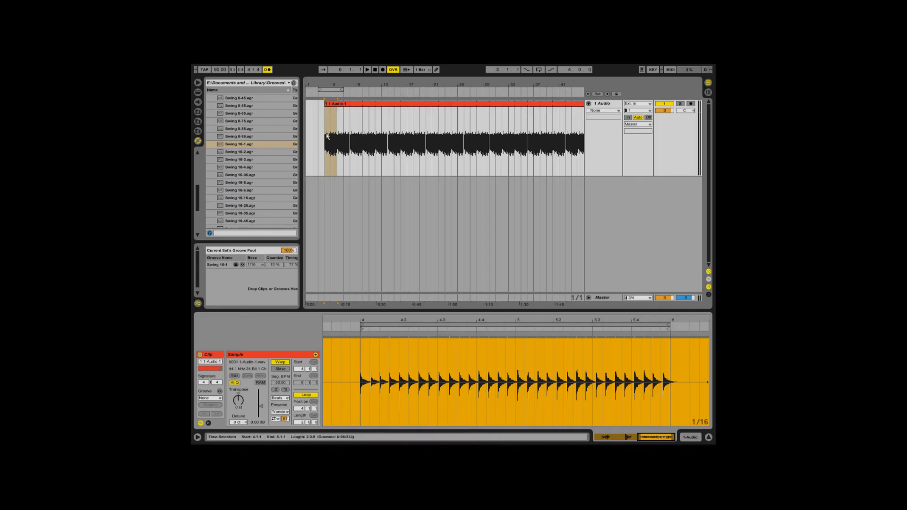
Quantize the transients of the 1-Audio clip and apply the Swing 16-1 groove from the groove pool to it.
click(325, 144)
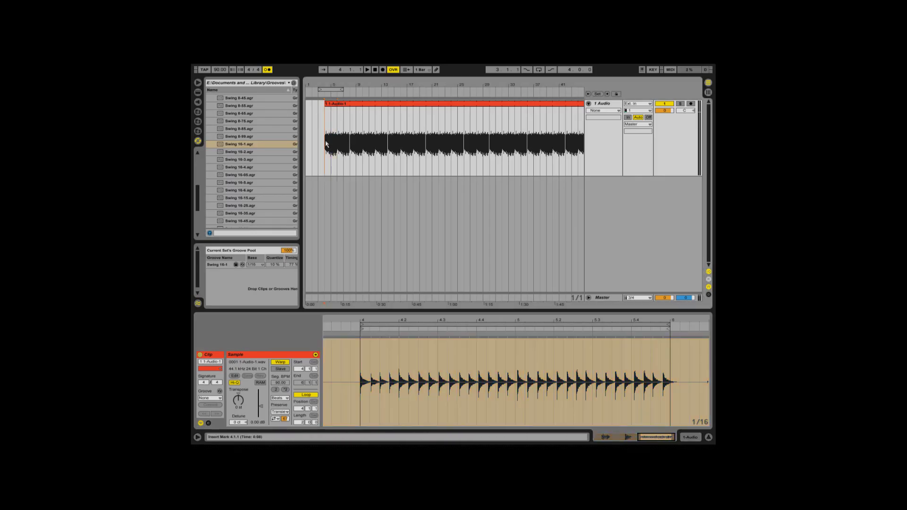
right_click(378, 369)
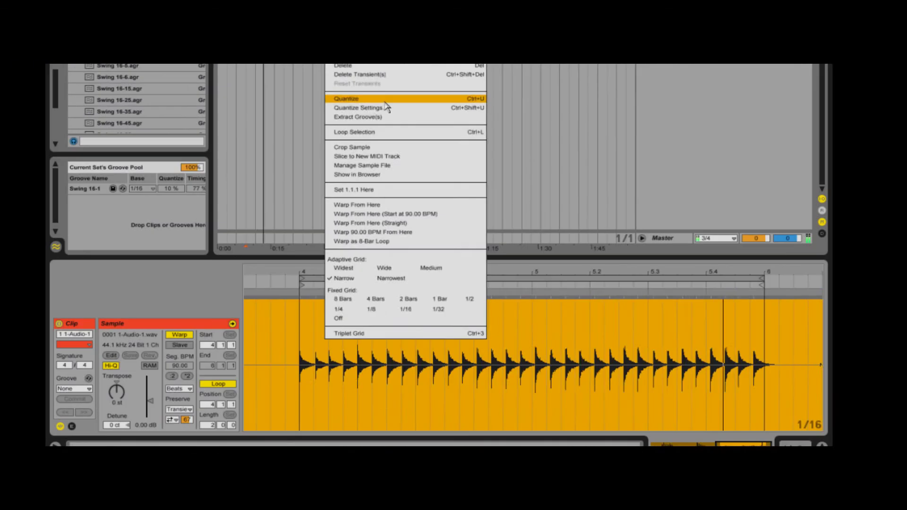
click(337, 193)
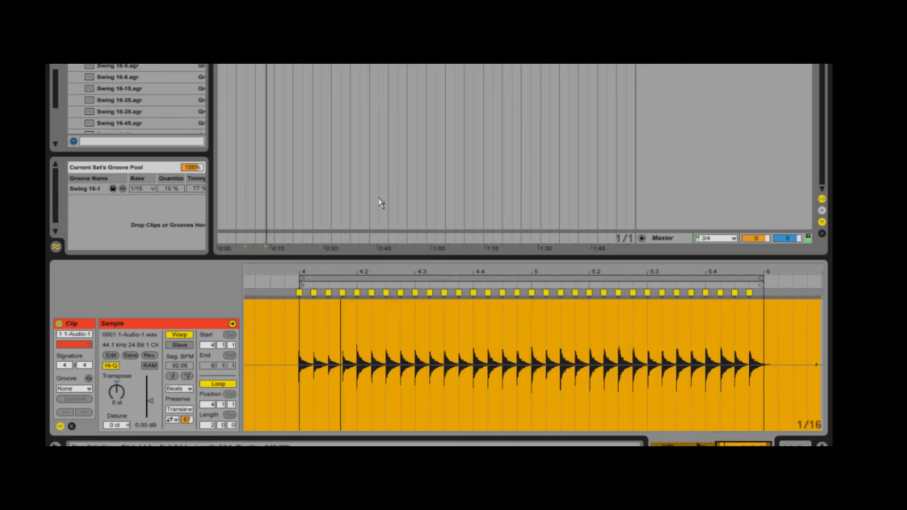
click(352, 353)
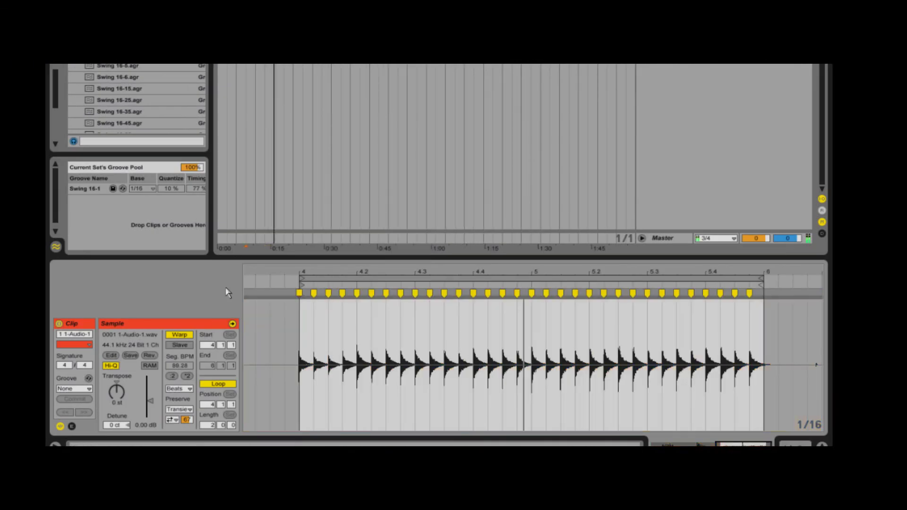
drag(99, 195, 316, 324)
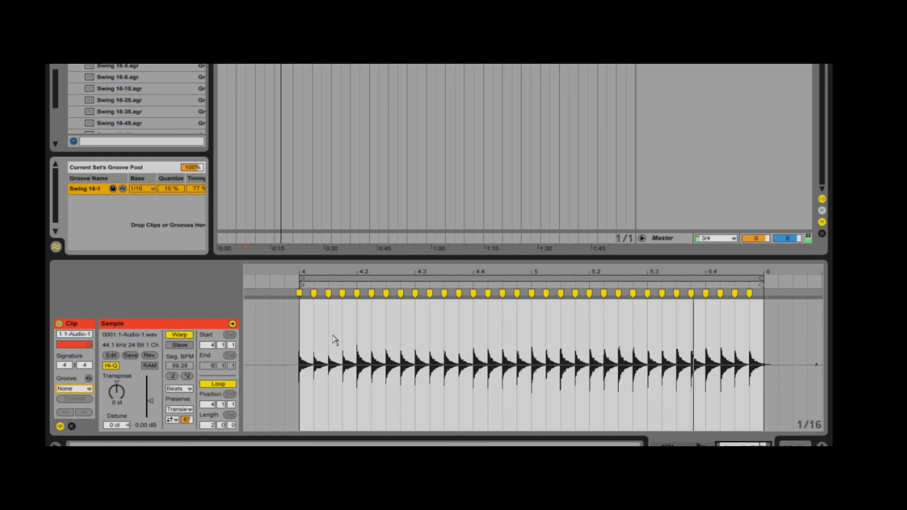